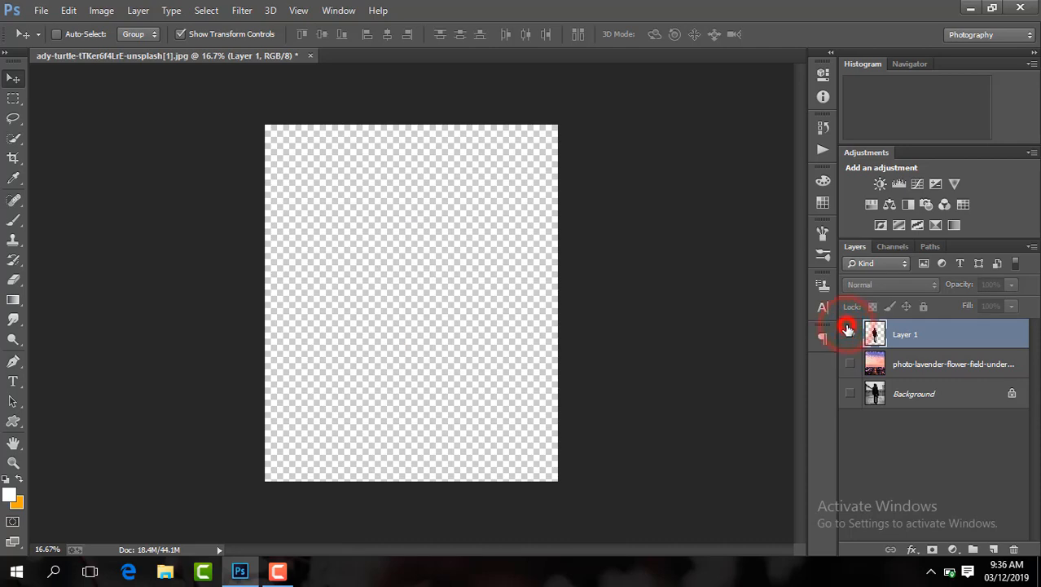
Preview Layer 1 and the Background photo on their own, then leave both layers hidden
left_click(849, 333)
left_click(849, 333)
left_click(852, 393)
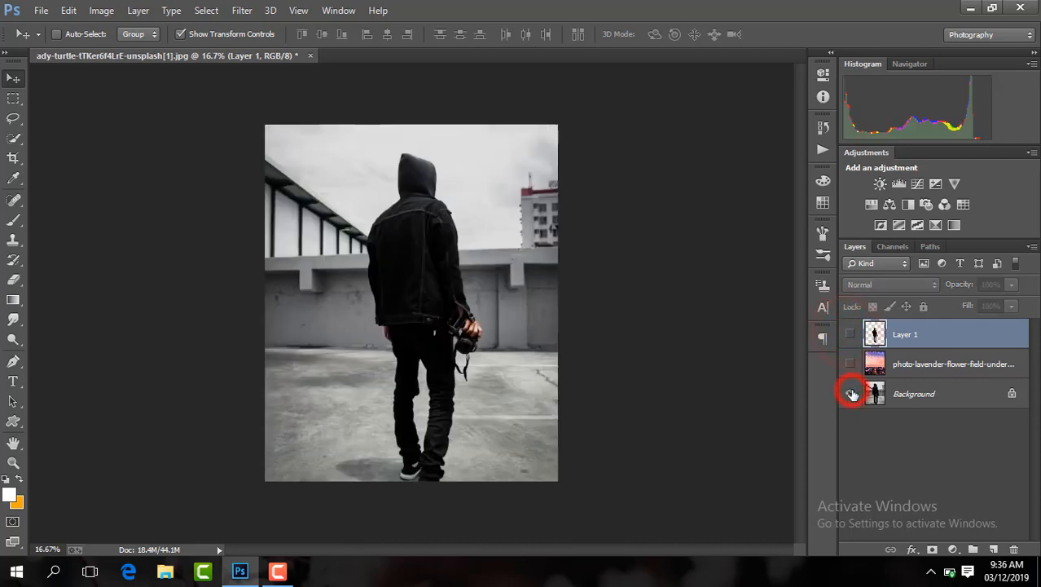
left_click(852, 393)
left_click(852, 394)
left_click(852, 393)
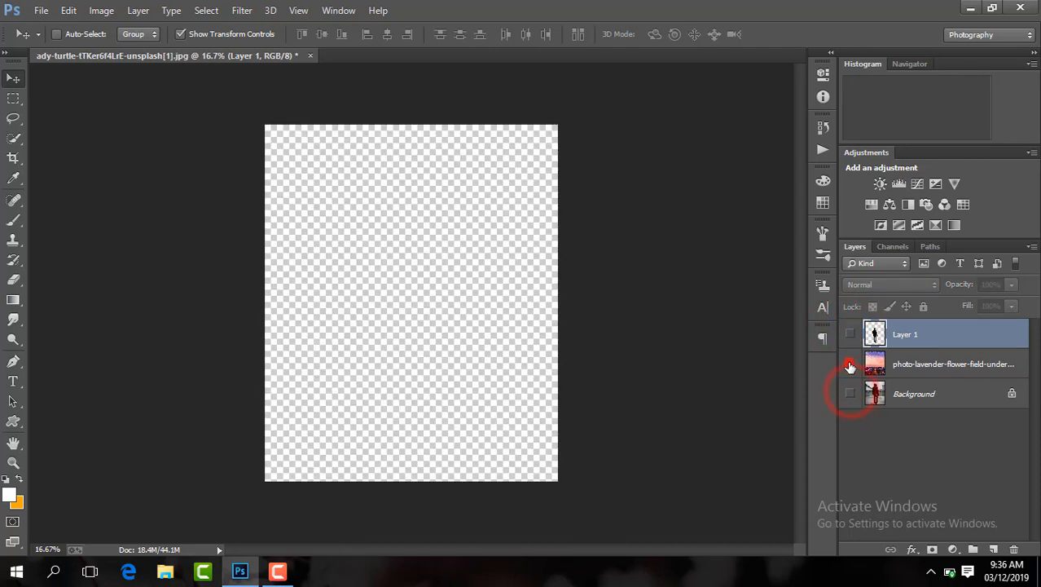
Show the lavender field layer and Layer 1, and add an empty layer directly above the lavender field
left_click(849, 363)
left_click(850, 333)
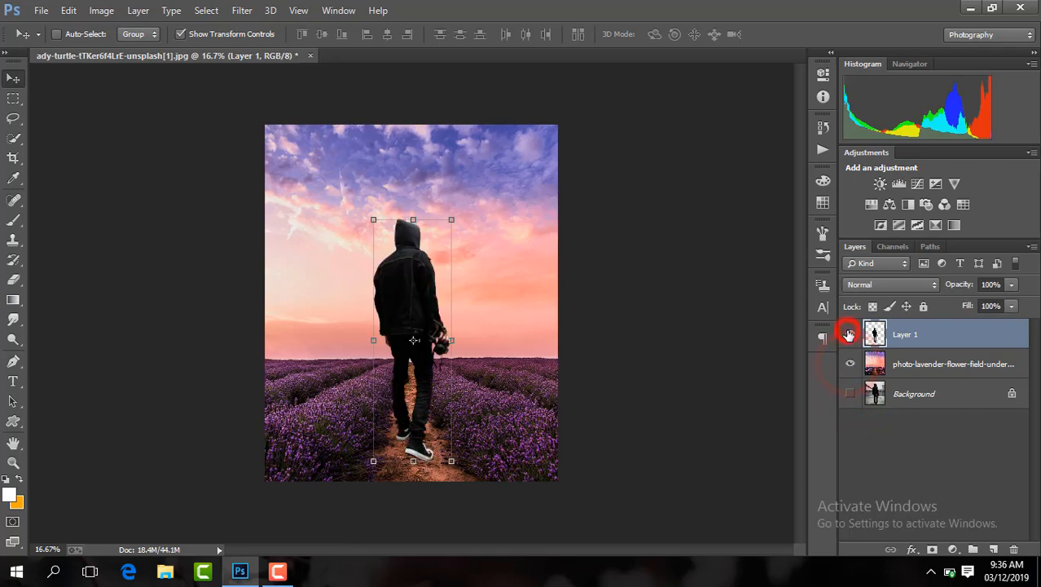
left_click(953, 369)
left_click(993, 549)
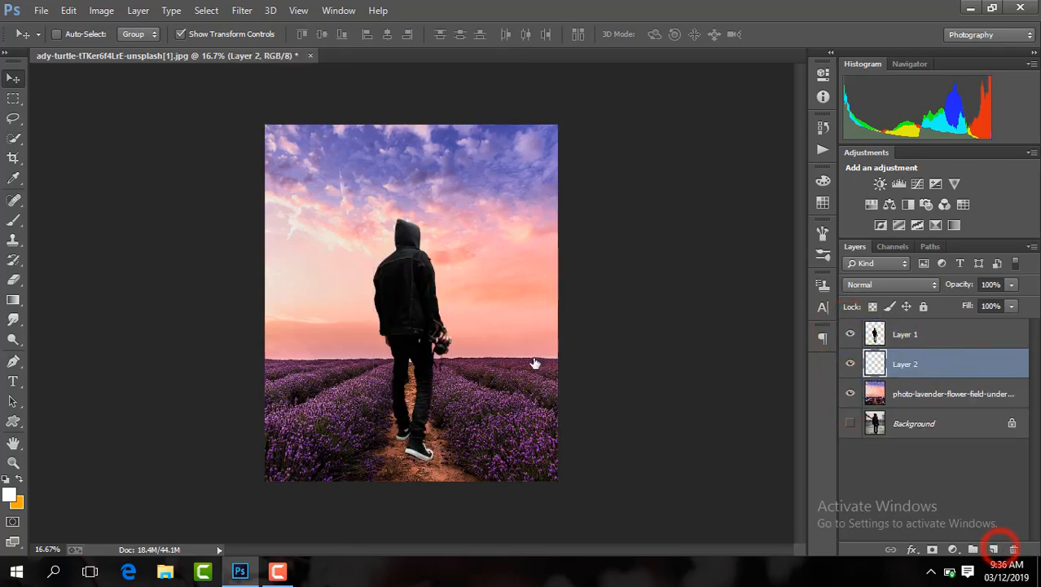
Choose the Brush tool and set the foreground colour to black (000000)
key("ctrl+plus")
key("ctrl+plus")
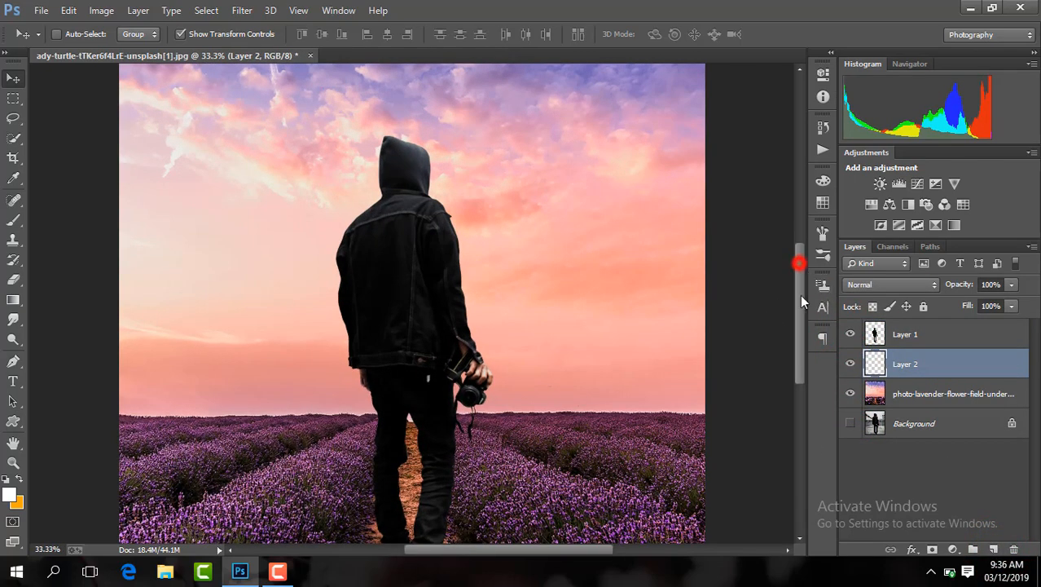
left_click_drag(802, 295, 801, 386)
key("ctrl+plus")
key("ctrl+plus")
key("ctrl+plus")
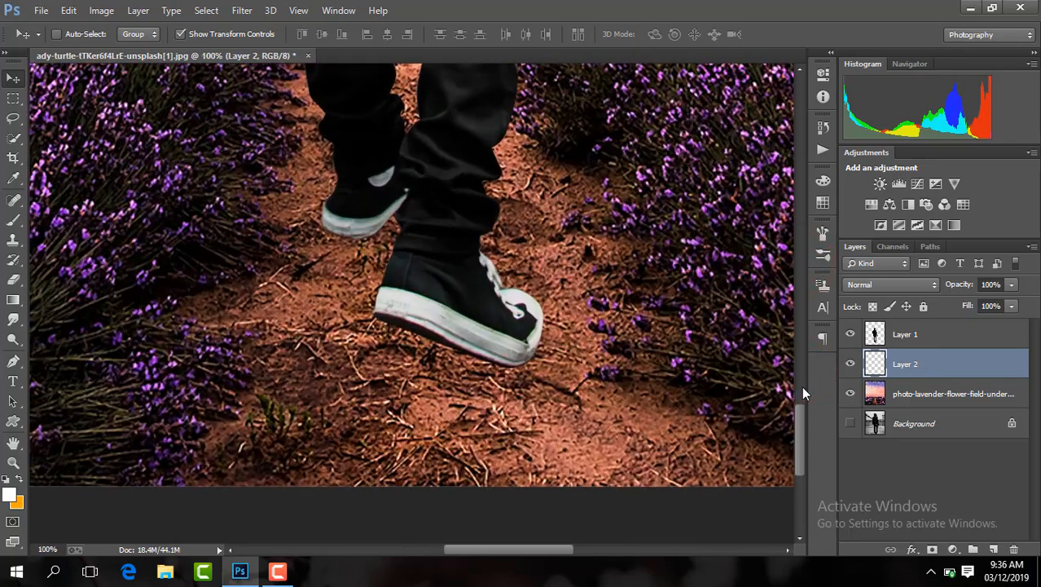
left_click(13, 220)
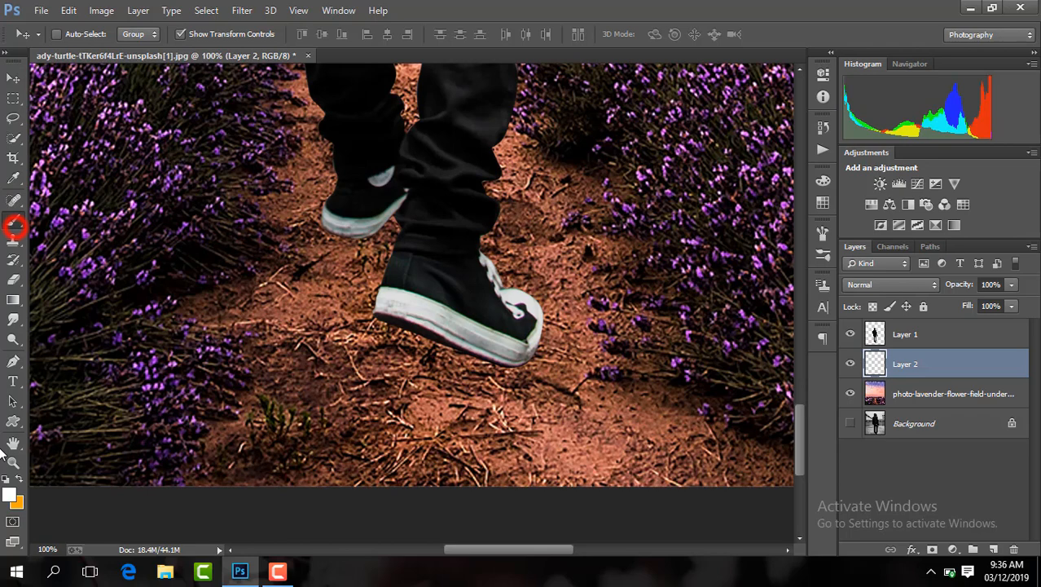
left_click(11, 494)
left_click(611, 297)
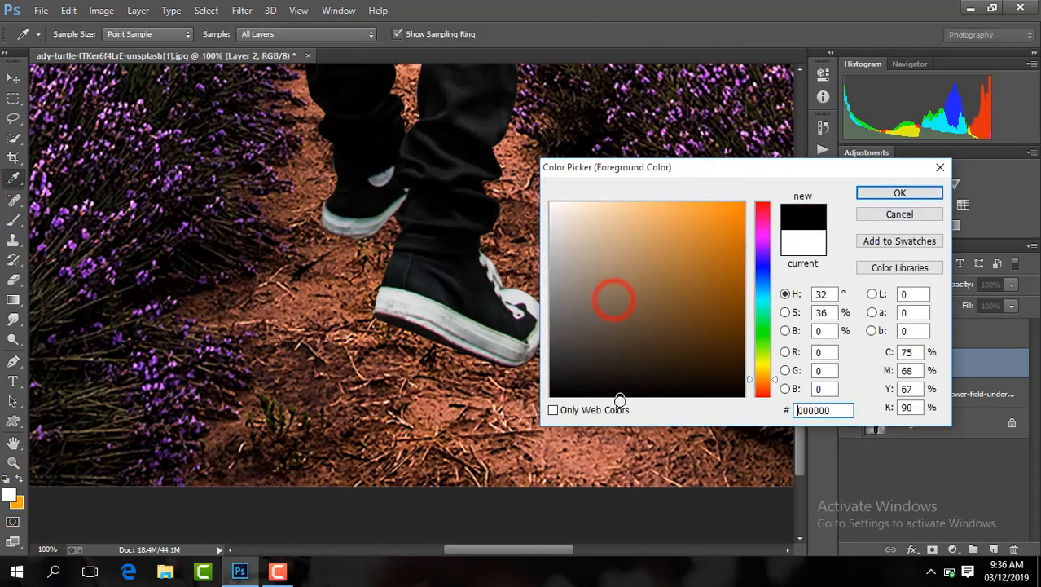
key("Escape")
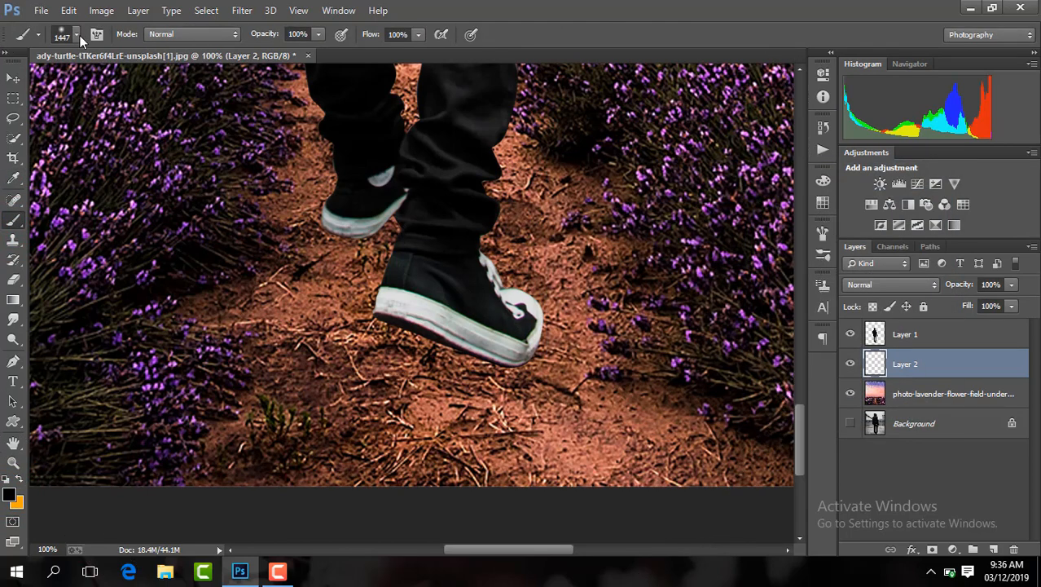
Set the brush size to 198 px and paint one soft black dab on the path below the rear shoe
left_click(79, 37)
left_click(153, 82)
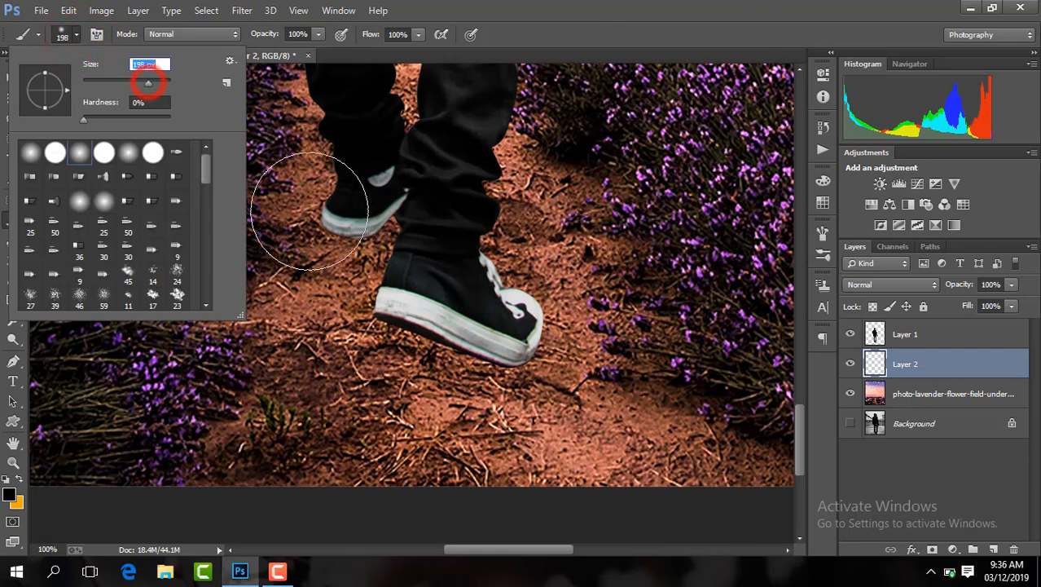
left_click(329, 276)
Transform the black dab to about 170% width, 52% height and -7.8° rotation, positioning it under the rear shoe as a shadow
left_click(13, 78)
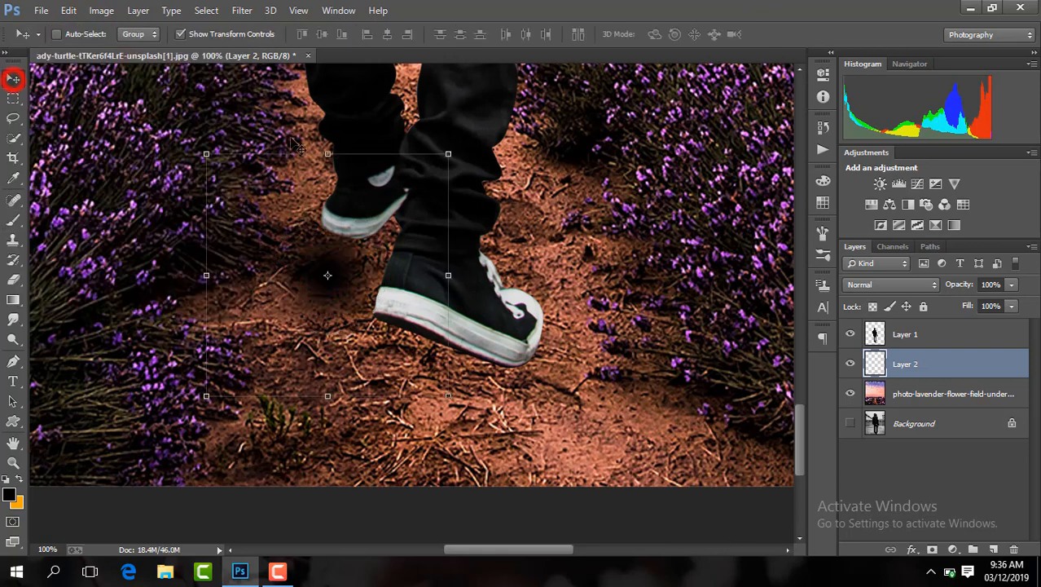
left_click_drag(448, 153, 509, 116)
left_click_drag(330, 107, 330, 212)
left_click_drag(398, 246, 448, 209)
left_click_drag(540, 234, 595, 195)
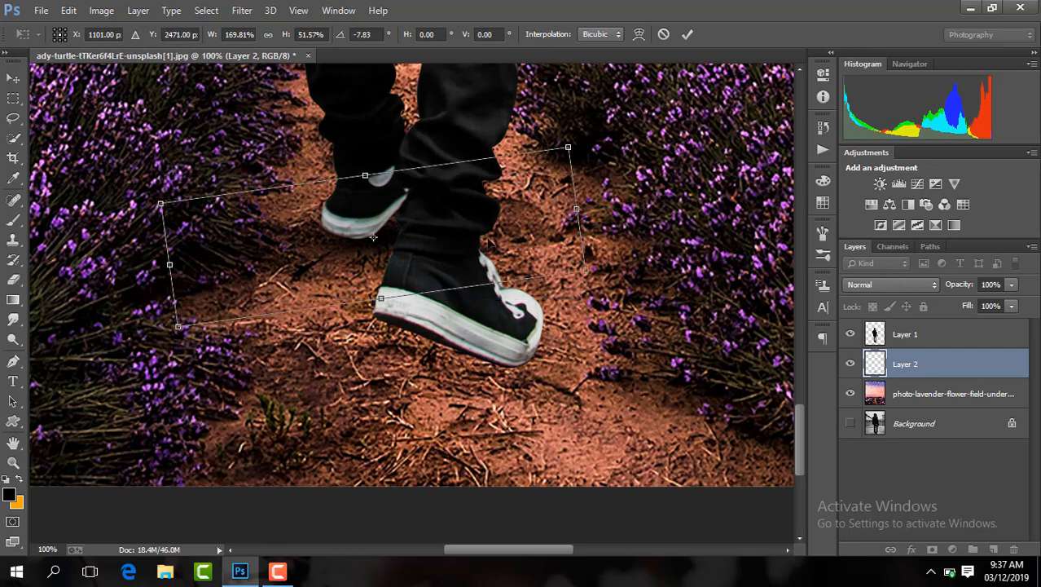
left_click_drag(488, 238, 495, 230)
left_click_drag(383, 279, 385, 283)
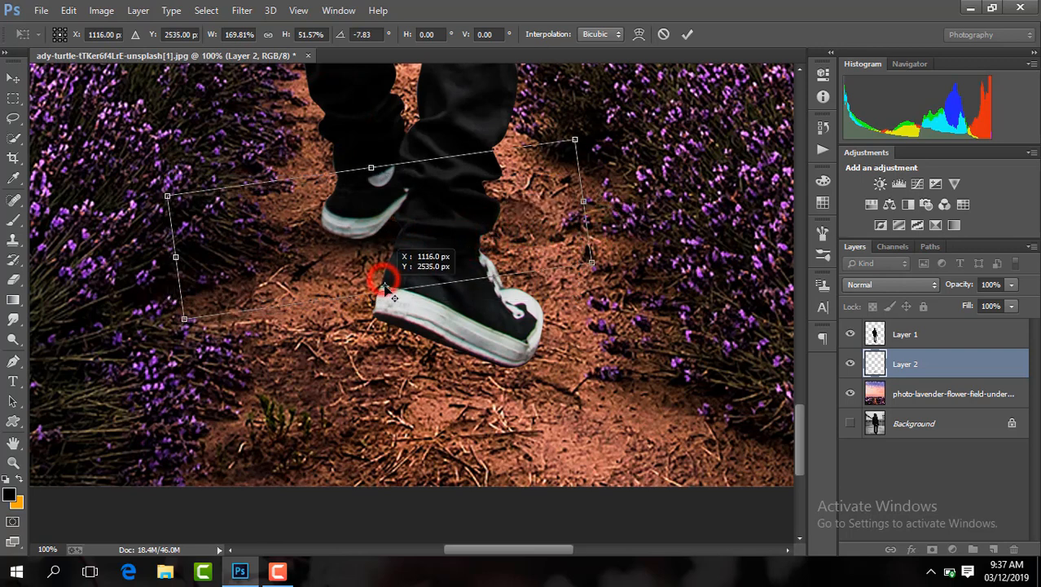
left_click(687, 33)
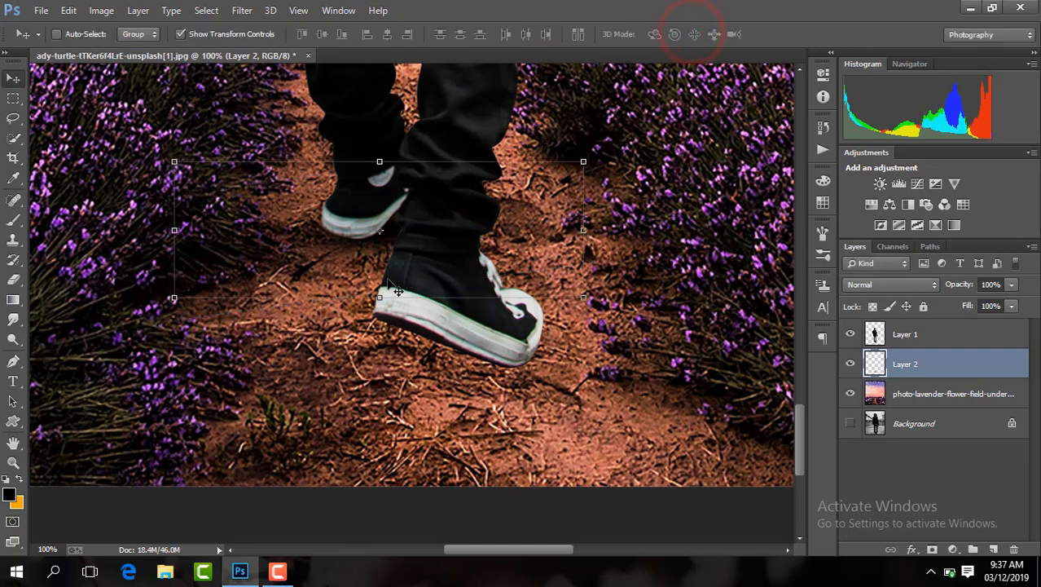
Stretch the rear shoe's shadow vertically and widen it slightly, then hide the transform controls
left_click_drag(383, 295, 383, 315)
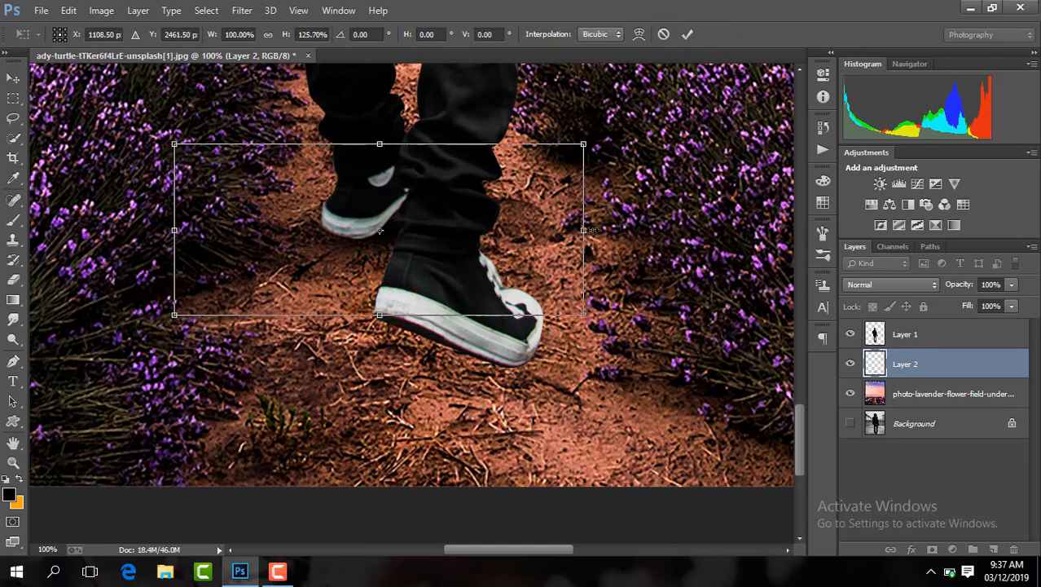
left_click_drag(583, 230, 605, 229)
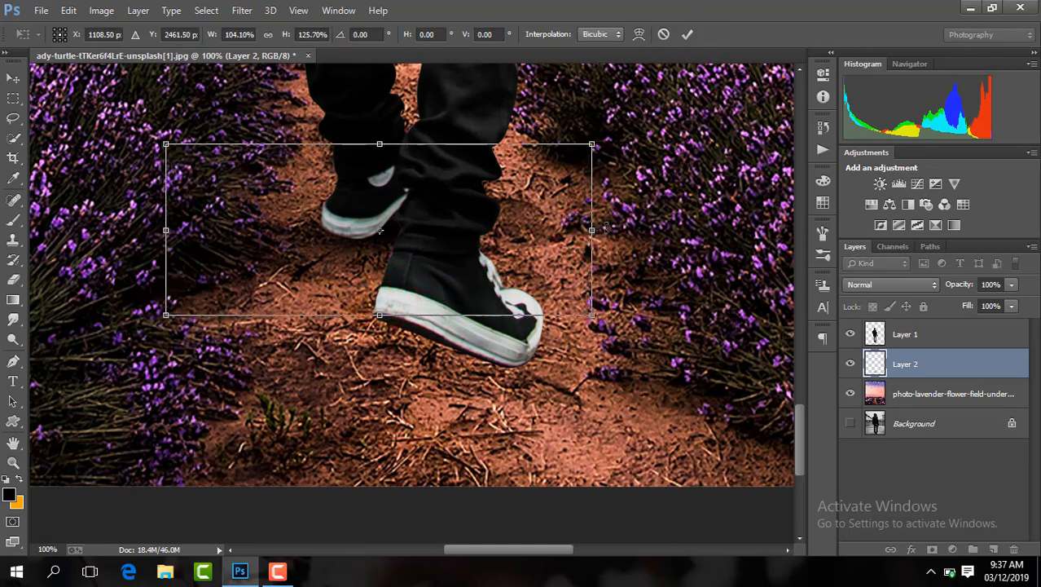
key("Return")
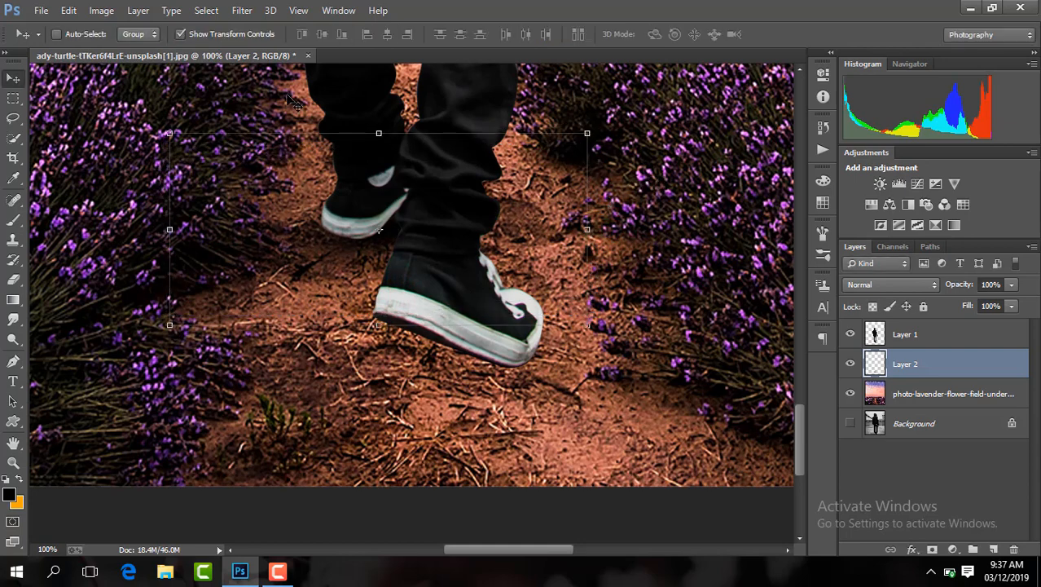
left_click(246, 36)
Set the shadow layer's opacity to 84% and duplicate the layer
key("ctrl+minus")
key("ctrl+minus")
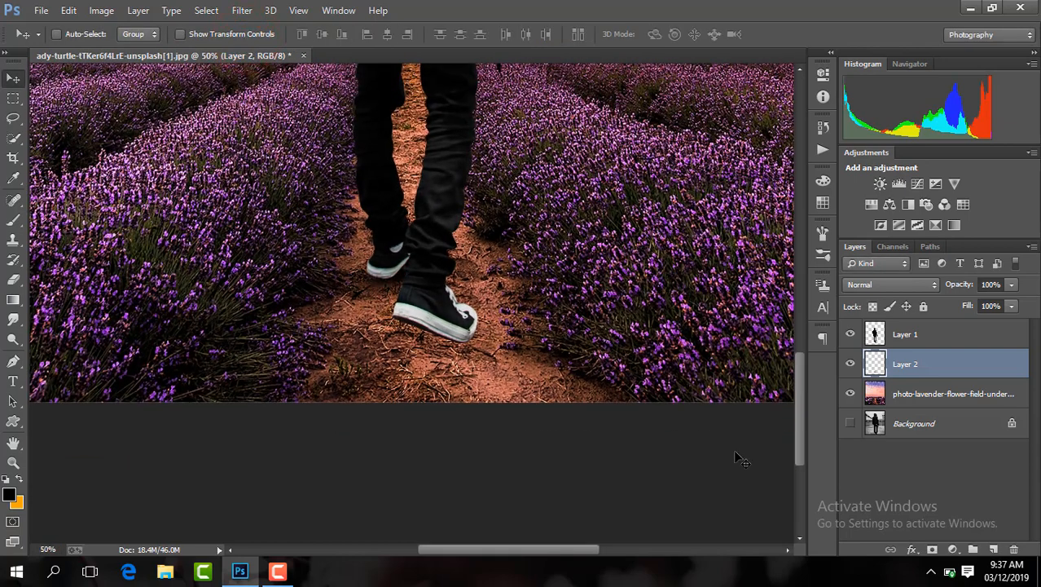
left_click(1011, 285)
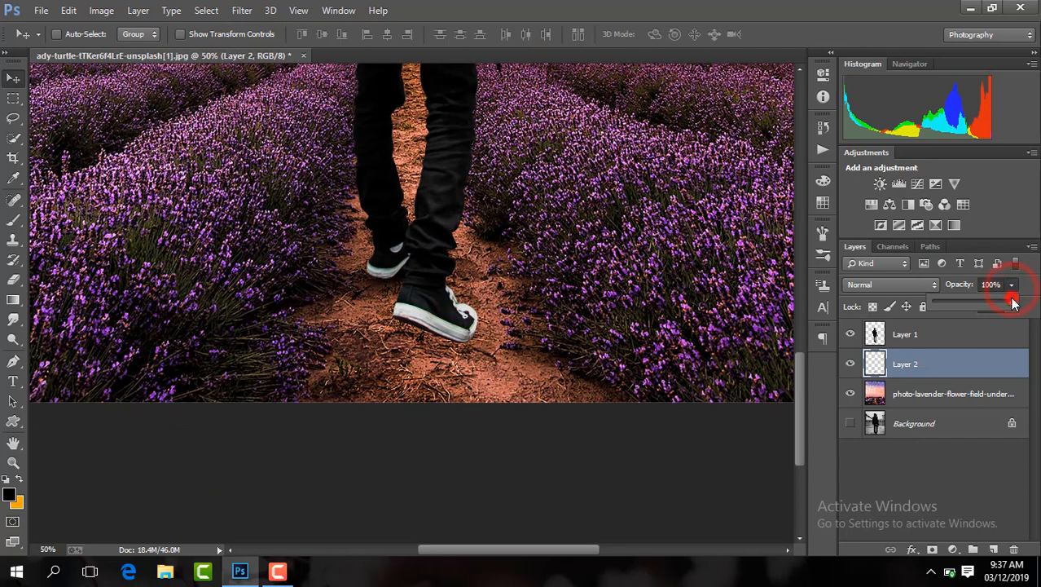
left_click_drag(1013, 301, 1002, 304)
key("ctrl+j")
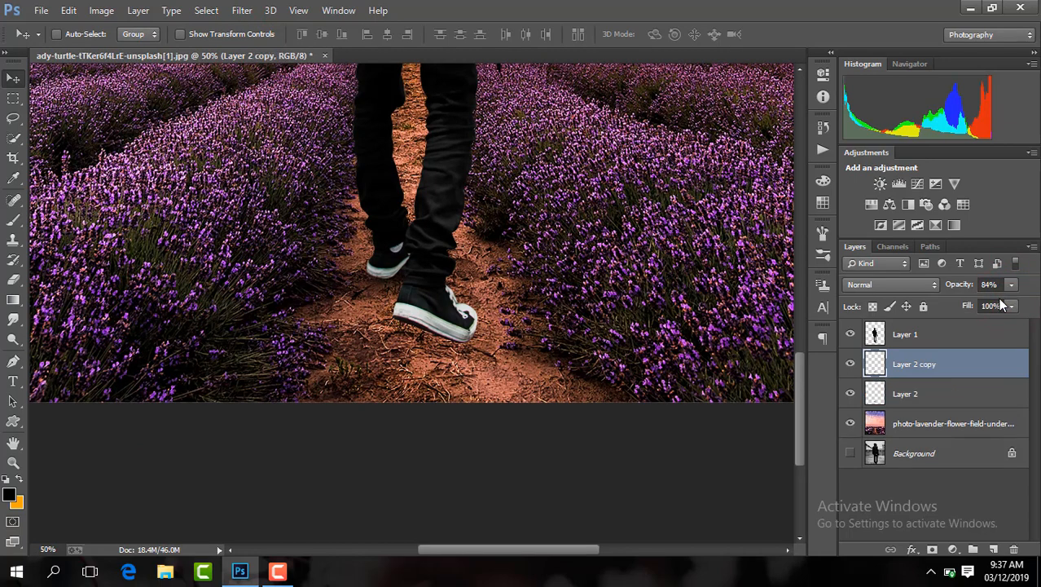
Move the duplicated shadow under the front shoe and flatten it to about 43% of its height
key("ctrl+plus")
left_click_drag(393, 244, 505, 328)
left_click(207, 35)
left_click(504, 287)
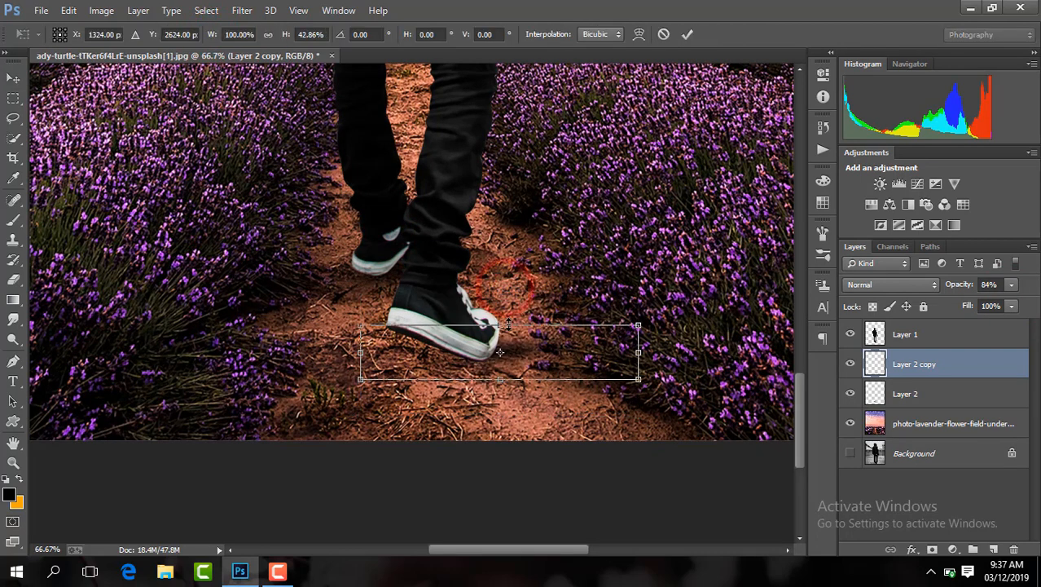
left_click_drag(555, 350, 543, 352)
key("Return")
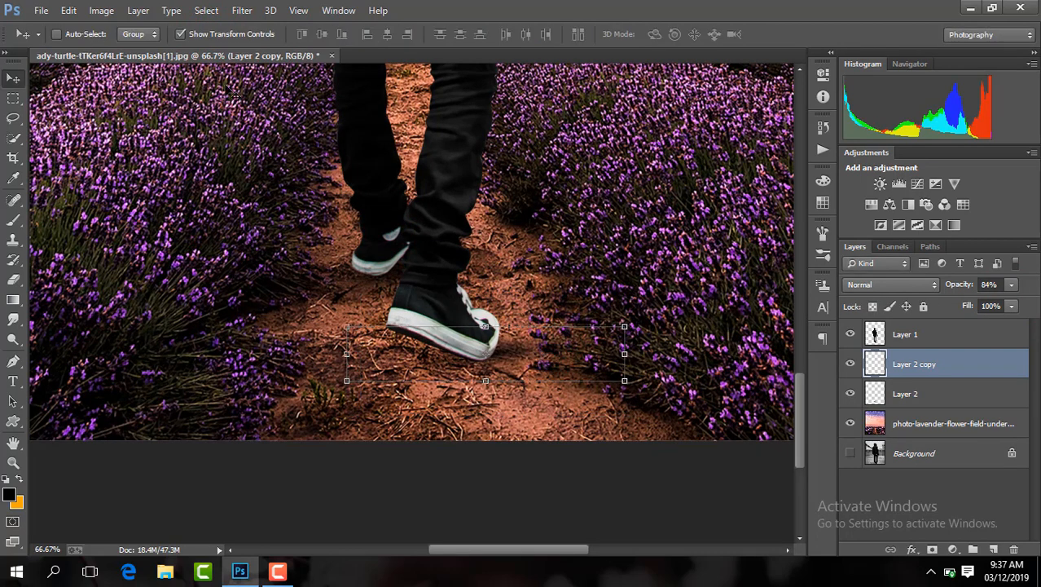
Set the front shoe shadow's opacity to 90% and hide the transform controls
left_click(1011, 285)
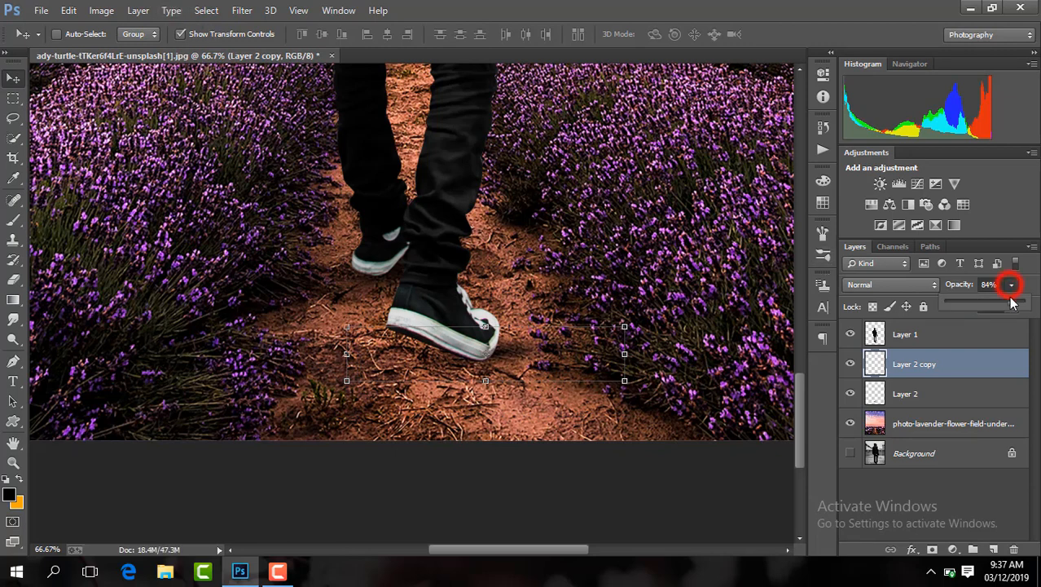
left_click(1016, 303)
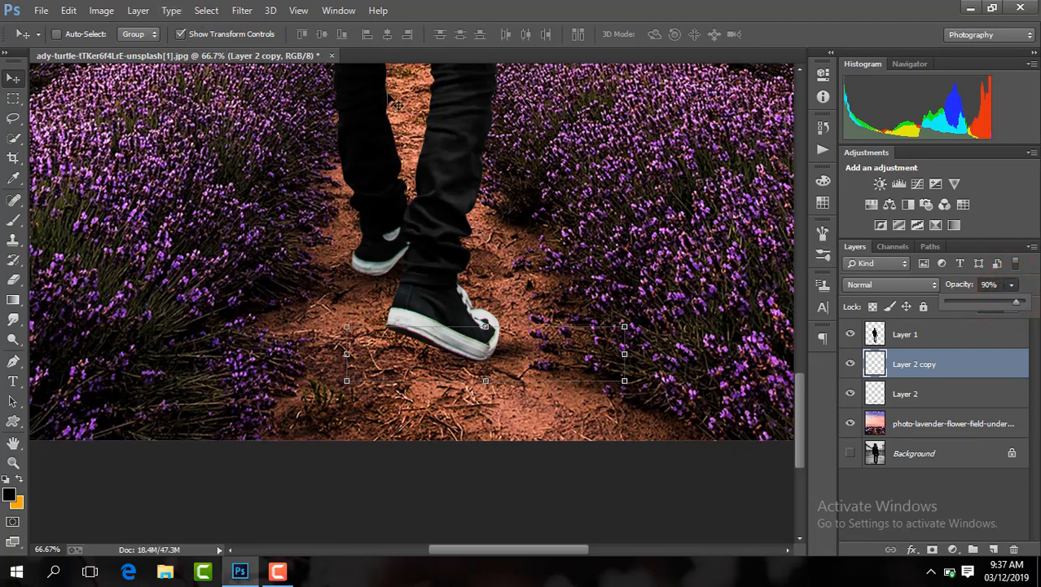
left_click(240, 33)
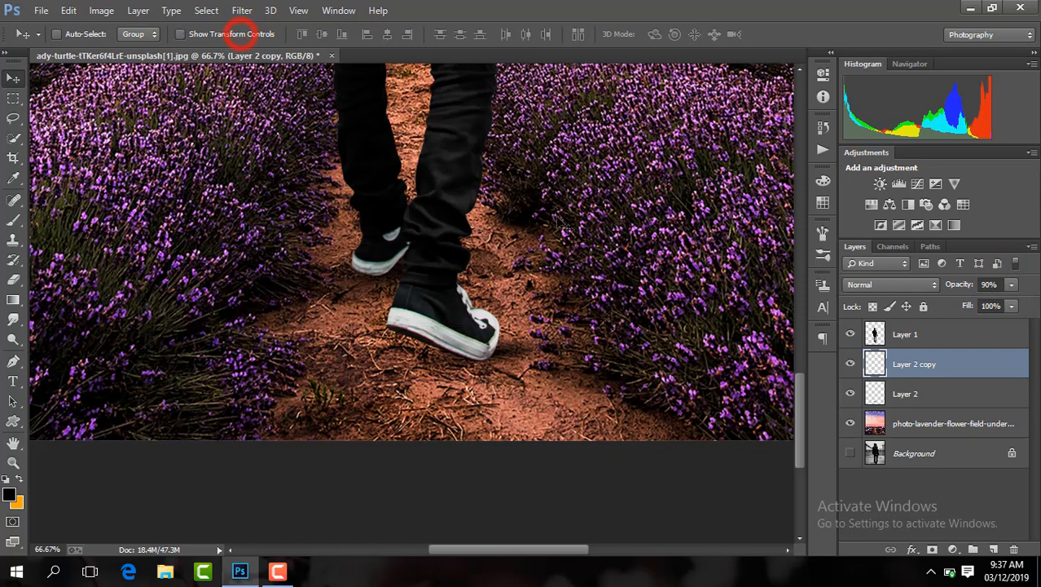
Nudge the front shoe's shadow slightly lower and flatten it further, leaving the transform controls hidden
left_click_drag(558, 218, 559, 221)
left_click(266, 34)
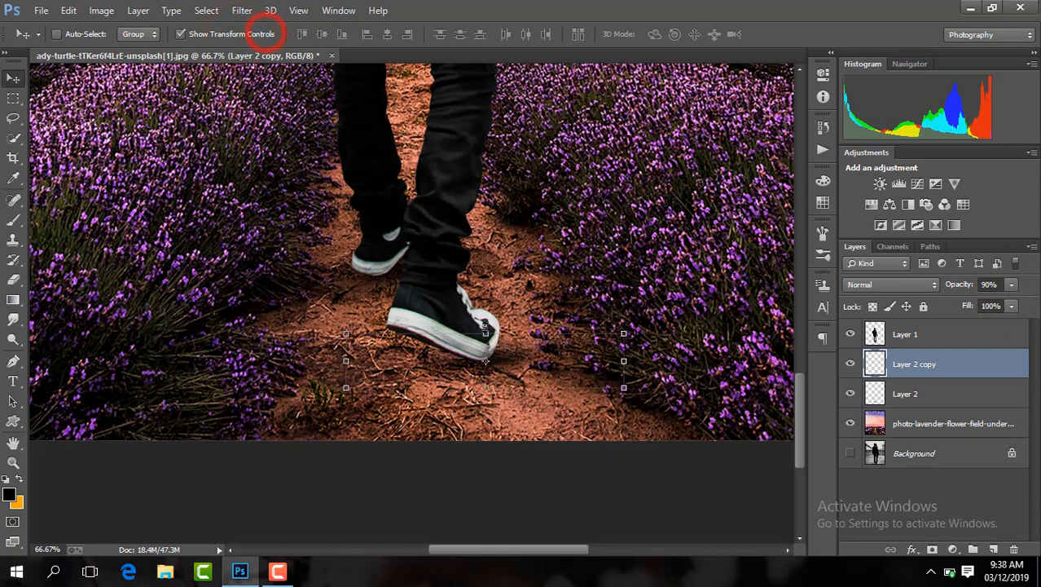
left_click_drag(478, 341, 487, 340)
key("Return")
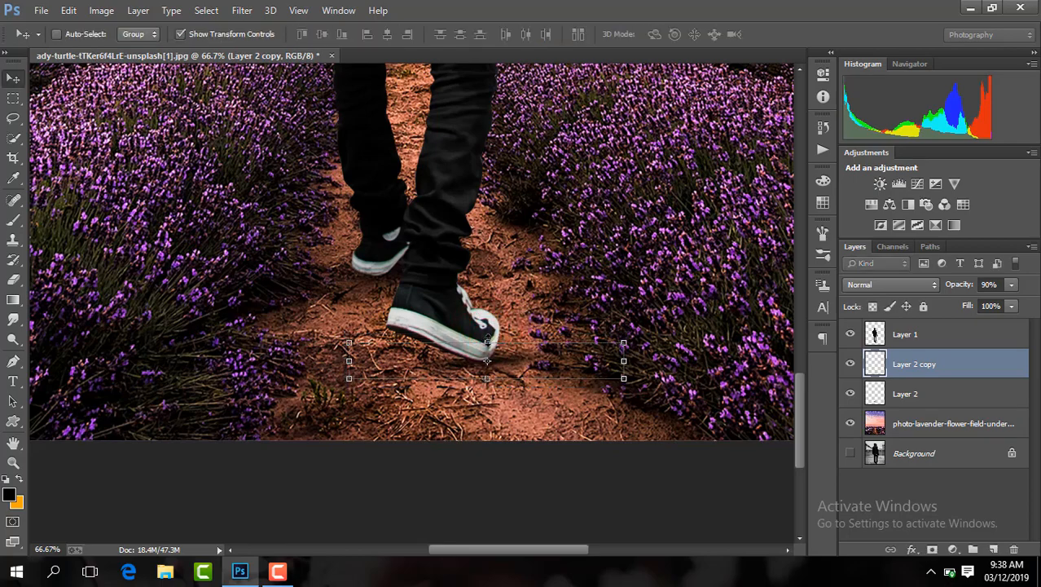
left_click(218, 34)
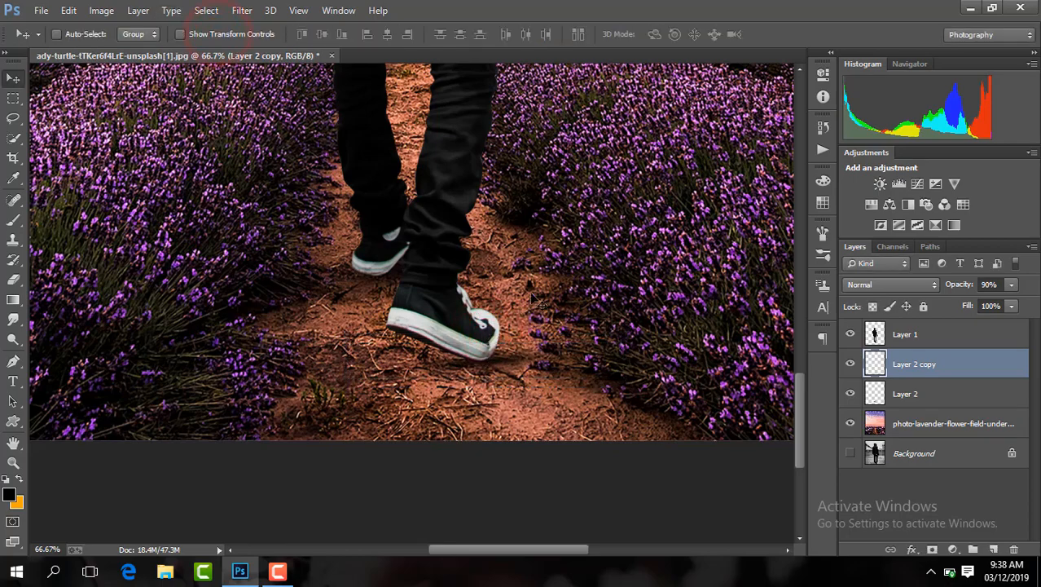
Reduce the front shoe shadow's opacity to 72%
key("ctrl+minus")
key("ctrl+minus")
key("ctrl+minus")
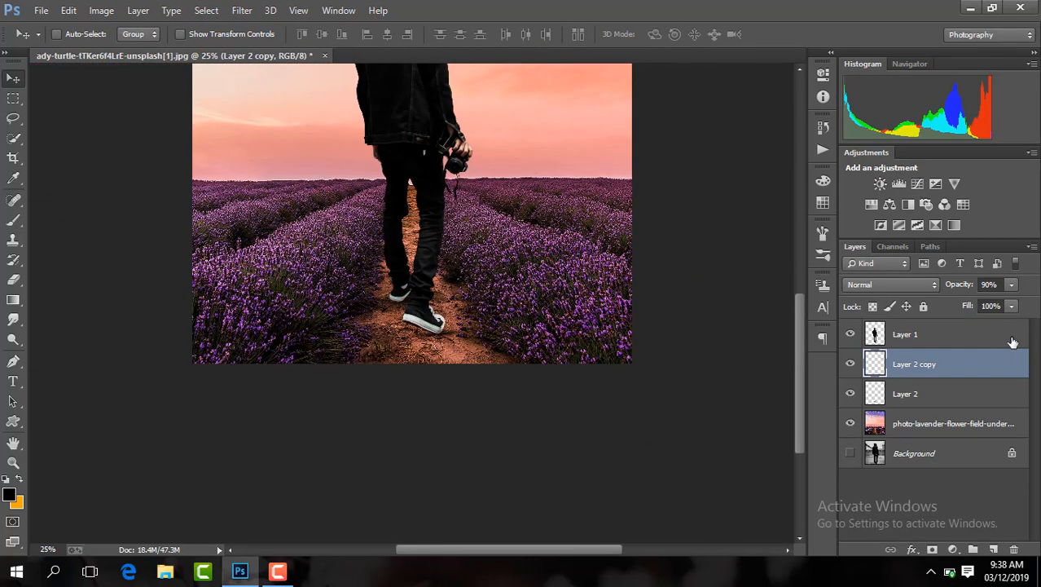
left_click(1012, 285)
left_click_drag(1012, 306, 1000, 306)
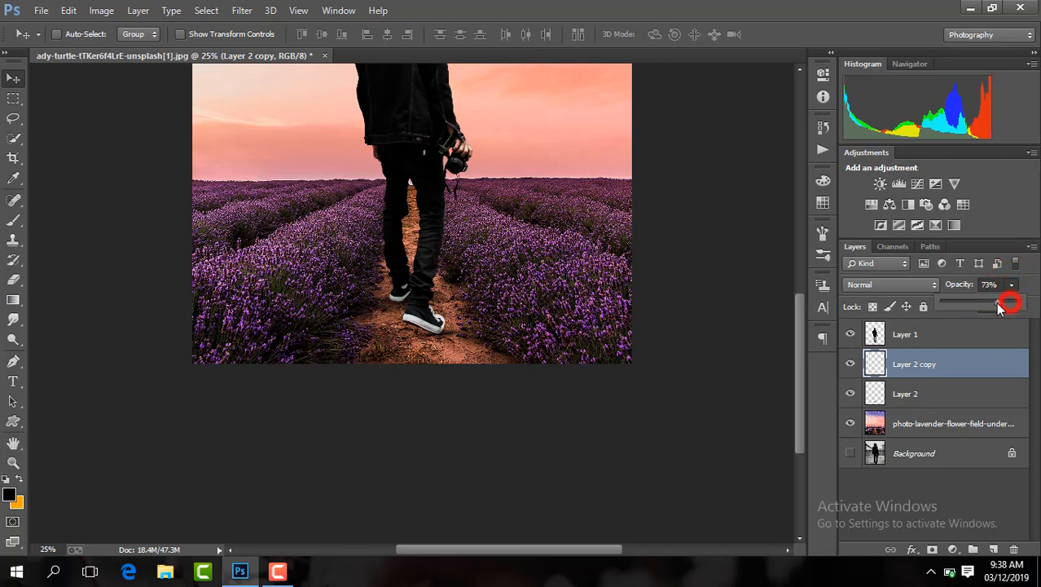
Make the front shoe's shadow taller and reposition it slightly under the sole, then hide the transform controls
key("ctrl+plus")
key("ctrl+plus")
key("ctrl+plus")
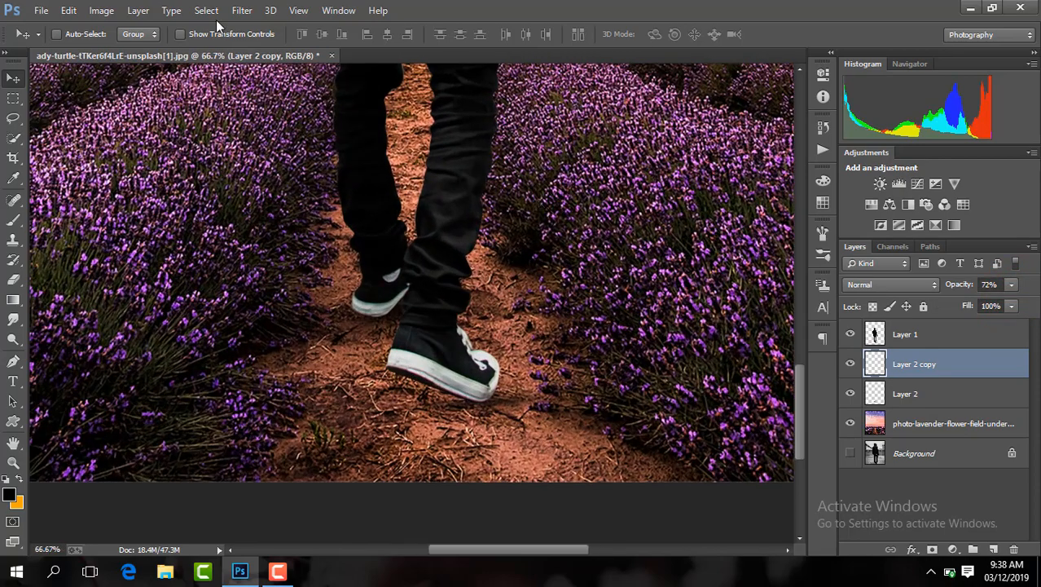
left_click(235, 36)
left_click_drag(489, 373, 486, 370)
left_click_drag(567, 407, 570, 400)
key("Return")
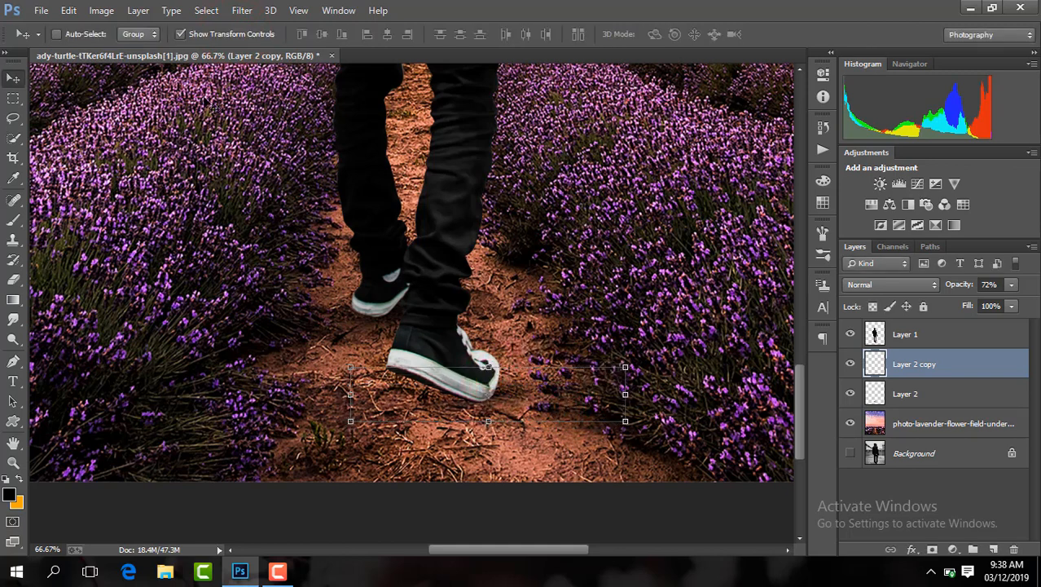
left_click(257, 34)
Add a Selective Color adjustment layer above Layer 1
key("ctrl+minus")
key("ctrl+minus")
key("ctrl+minus")
key("ctrl+minus")
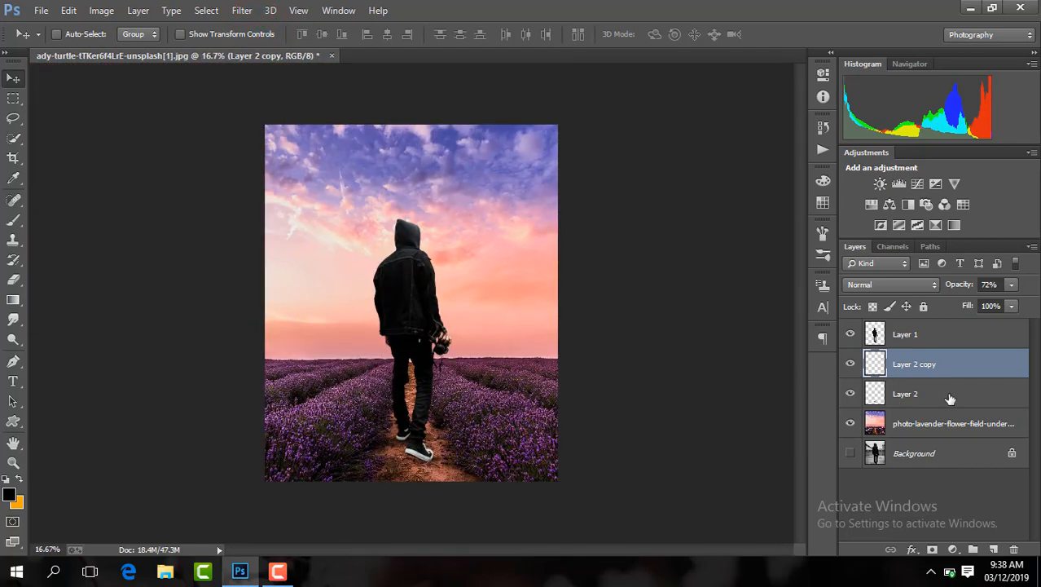
left_click(923, 335)
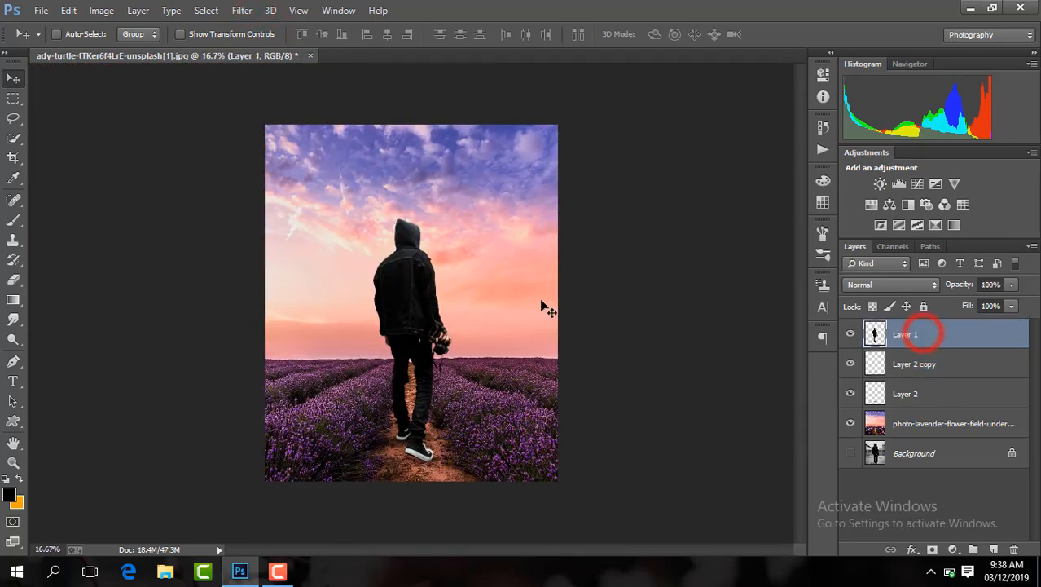
left_click(955, 550)
left_click(951, 536)
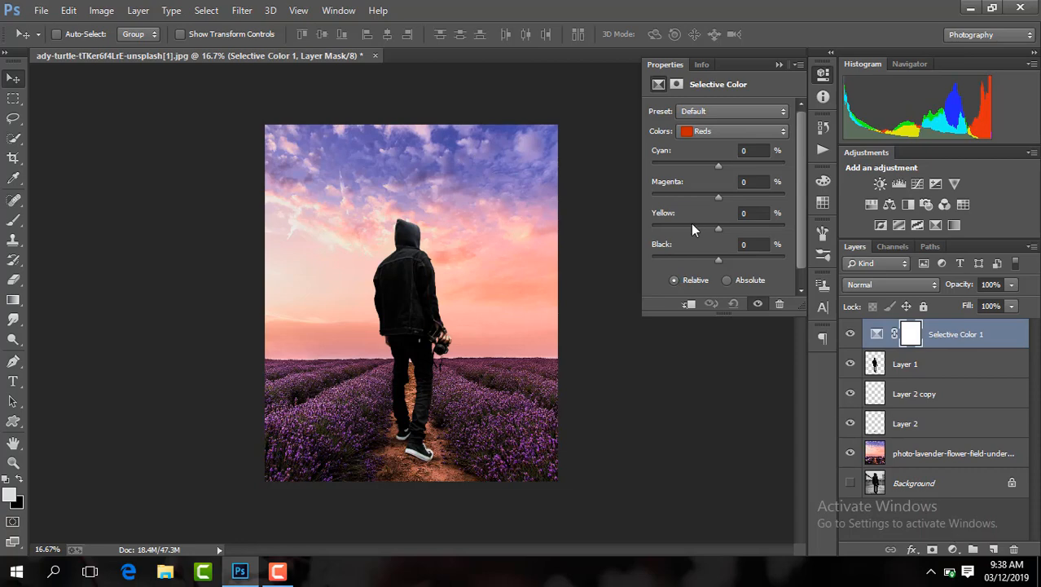
Clip the Selective Color adjustment to Layer 1 and set Black to -5% for the Blacks
left_click(719, 134)
left_click(722, 243)
right_click(965, 342)
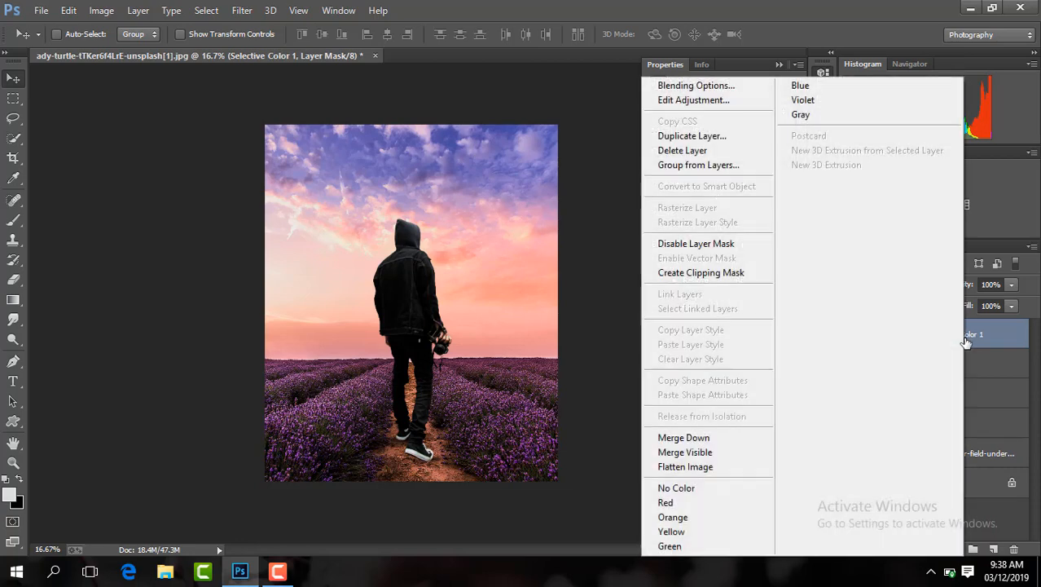
left_click(703, 271)
left_click_drag(717, 262, 715, 263)
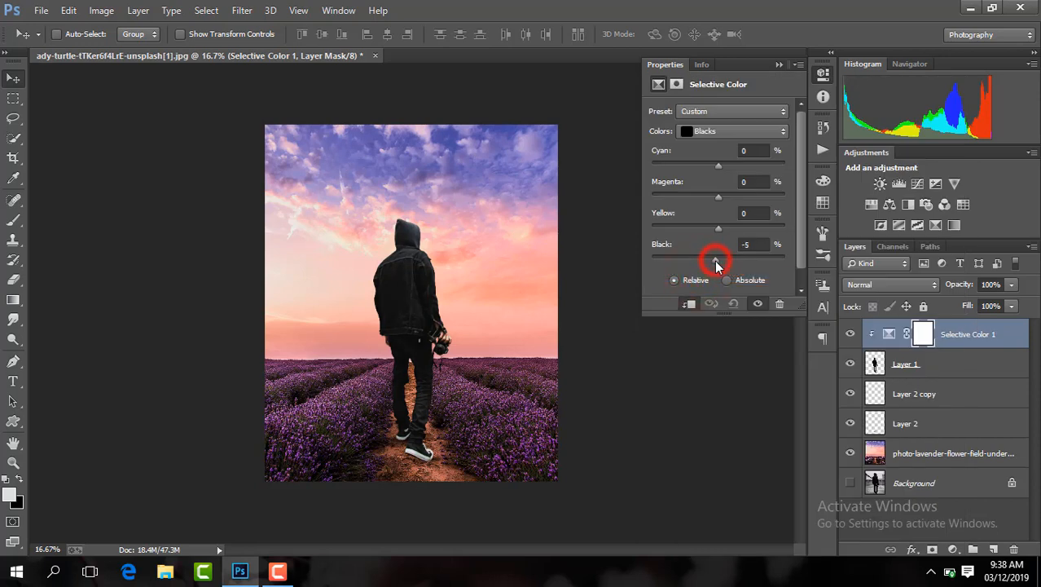
left_click(781, 65)
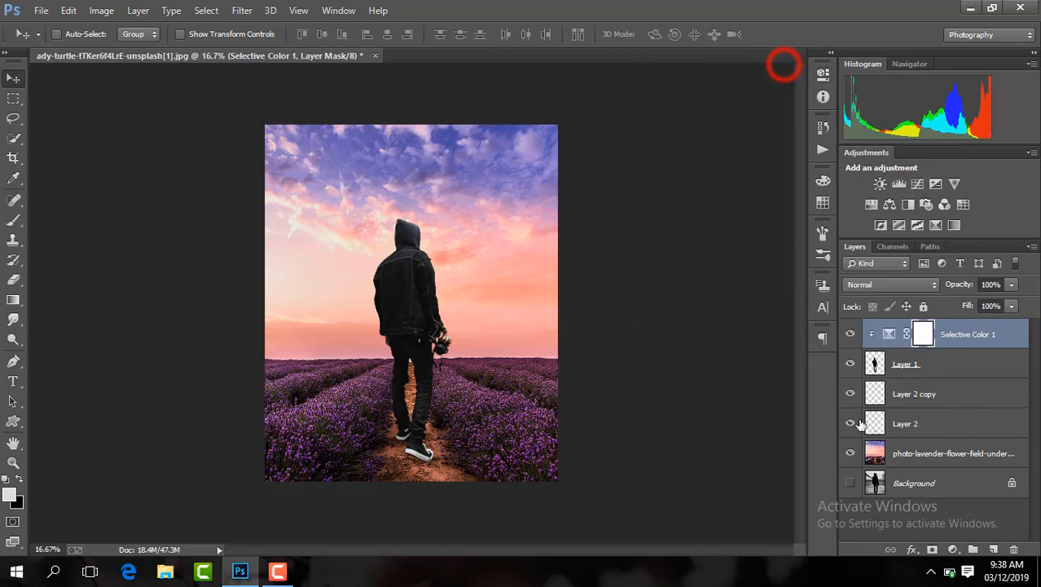
Compare the man with and without the Selective Color adjustment, and merge it down into Layer 1
left_click(851, 335)
left_click(851, 335)
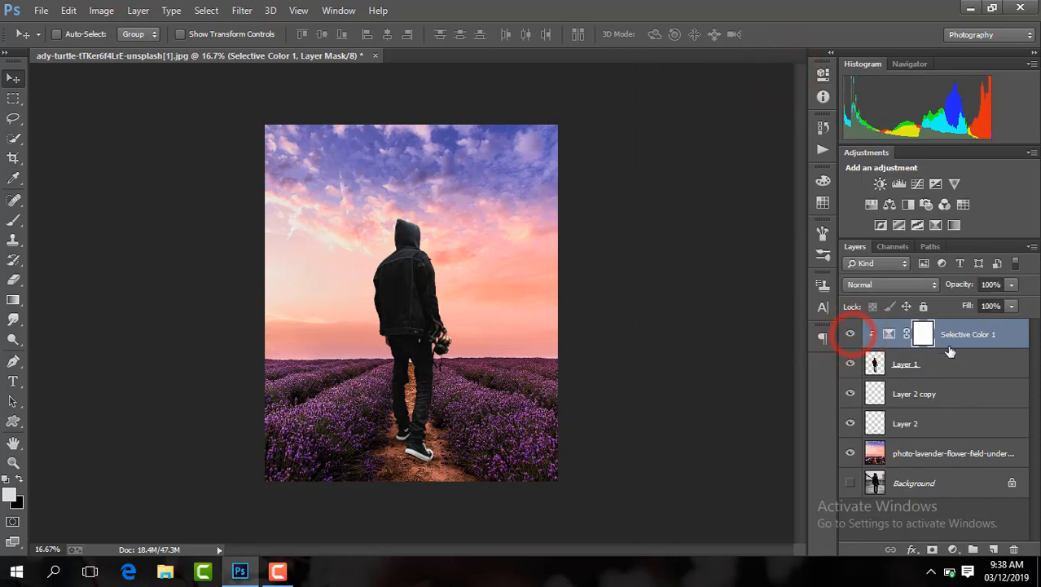
right_click(968, 341)
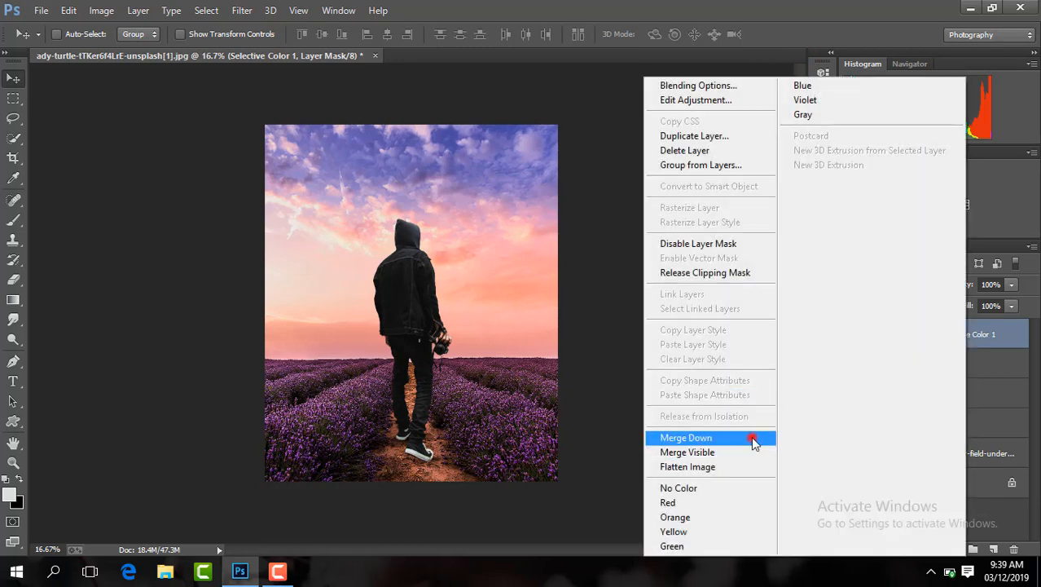
left_click(754, 436)
Add a Color Balance adjustment layer above Layer 1 and clip it to the man
left_click(953, 550)
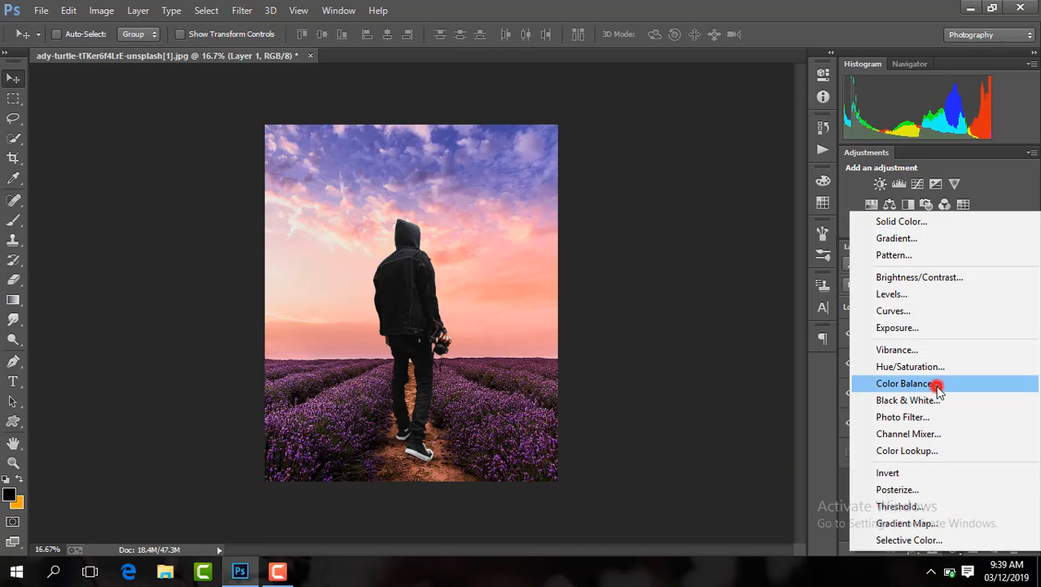
left_click(938, 389)
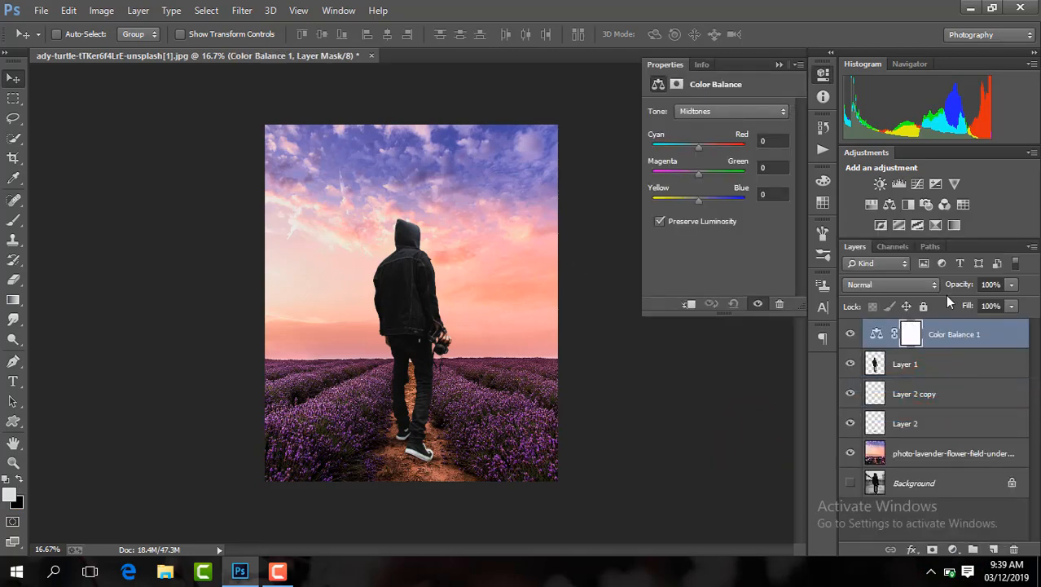
right_click(965, 334)
left_click(743, 279)
Set the Color Balance of the Shadows to +5 on Cyan–Red and +2 on Magenta–Green
left_click(693, 111)
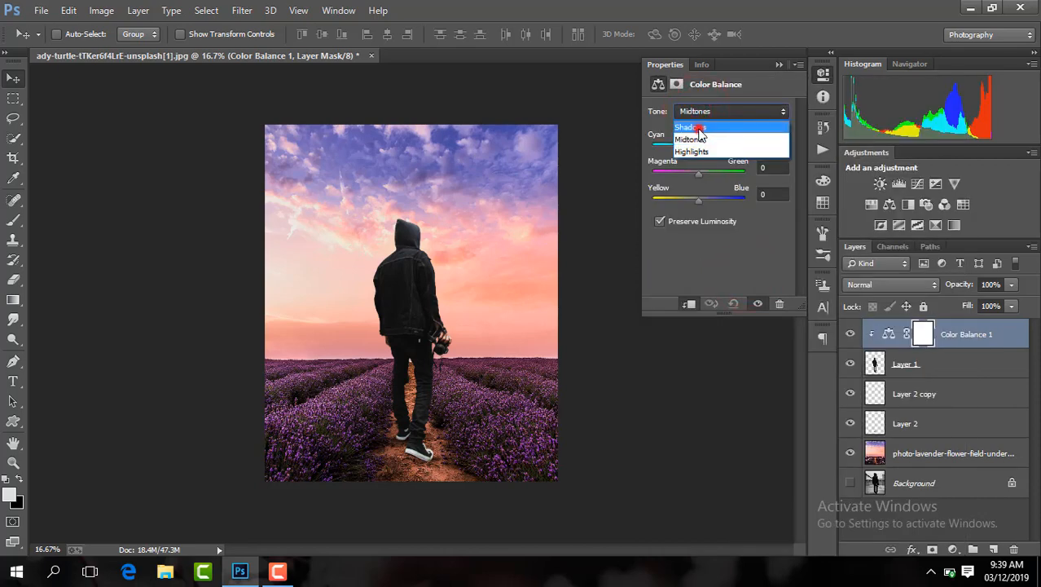
left_click(695, 128)
key("ctrl+plus")
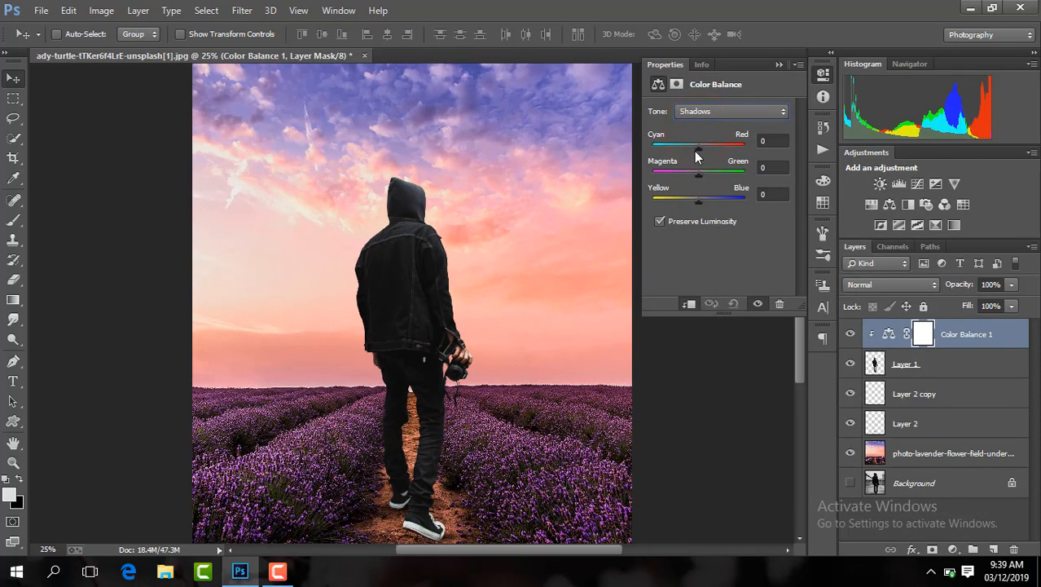
left_click_drag(694, 151, 700, 149)
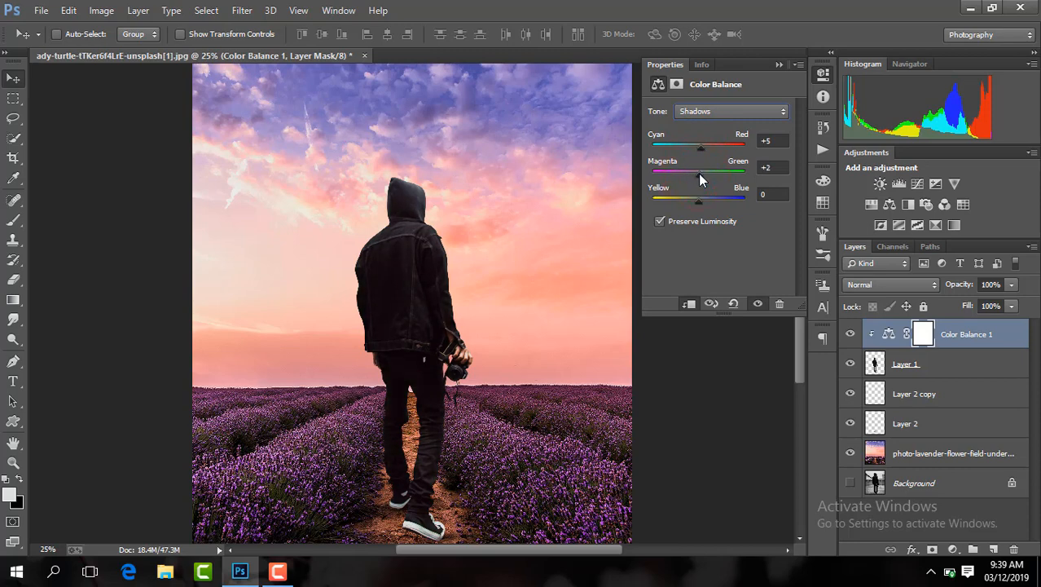
left_click(778, 64)
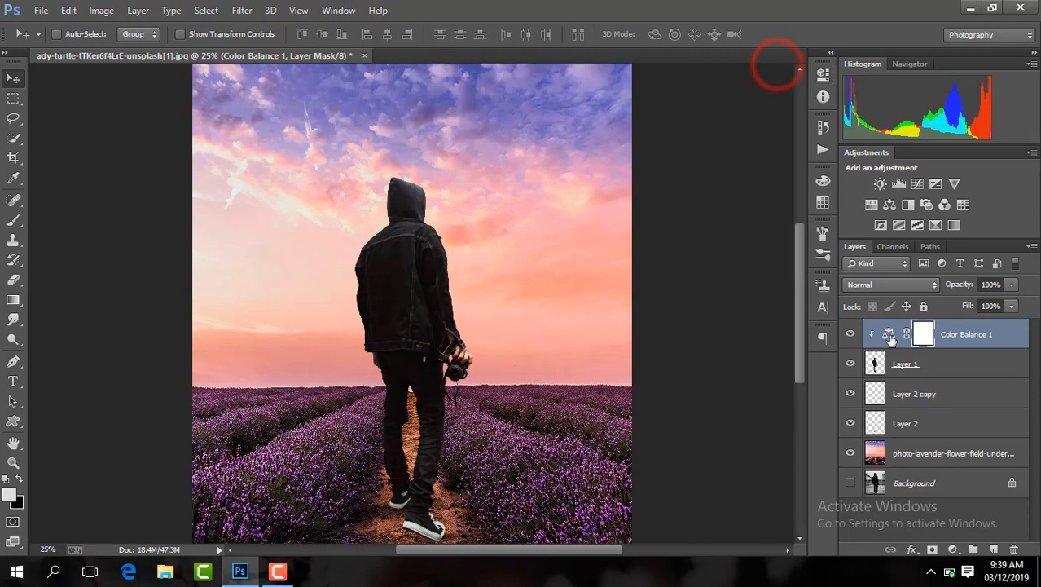
Compare the man with and without the Color Balance adjustment, and merge it down into Layer 1
left_click(850, 334)
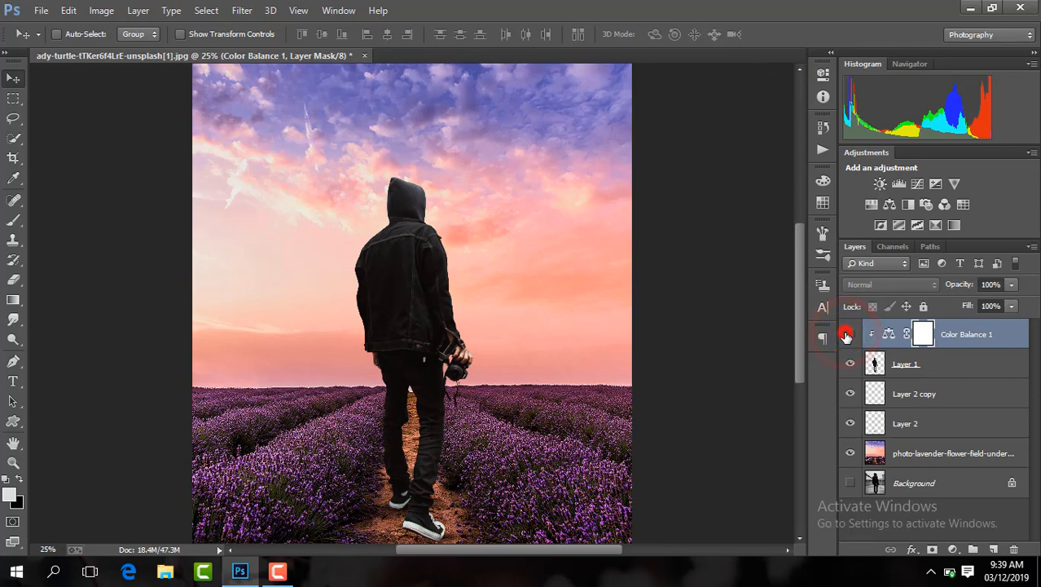
left_click(848, 335)
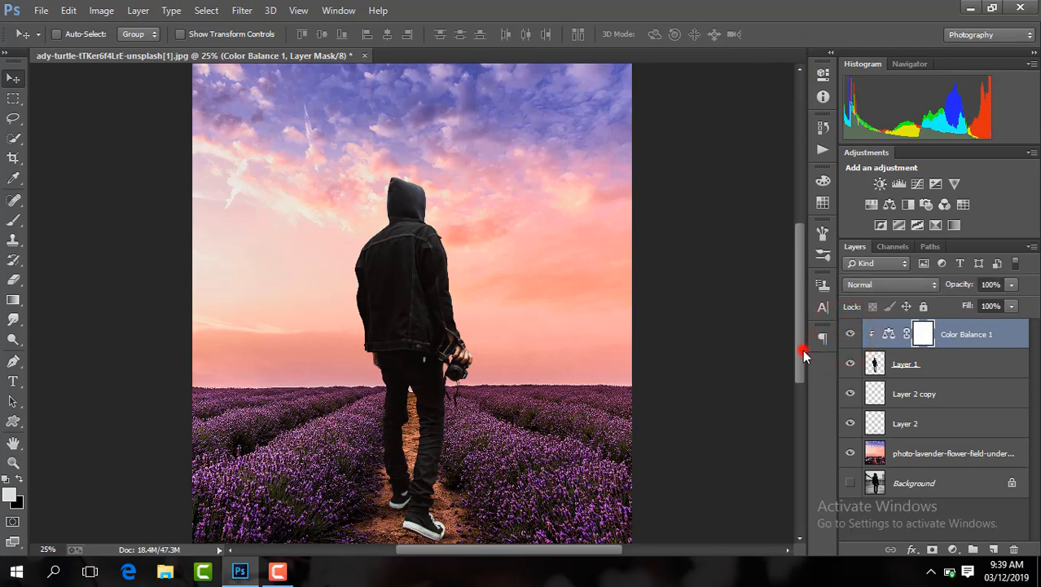
left_click_drag(801, 350, 799, 390)
key("ctrl+minus")
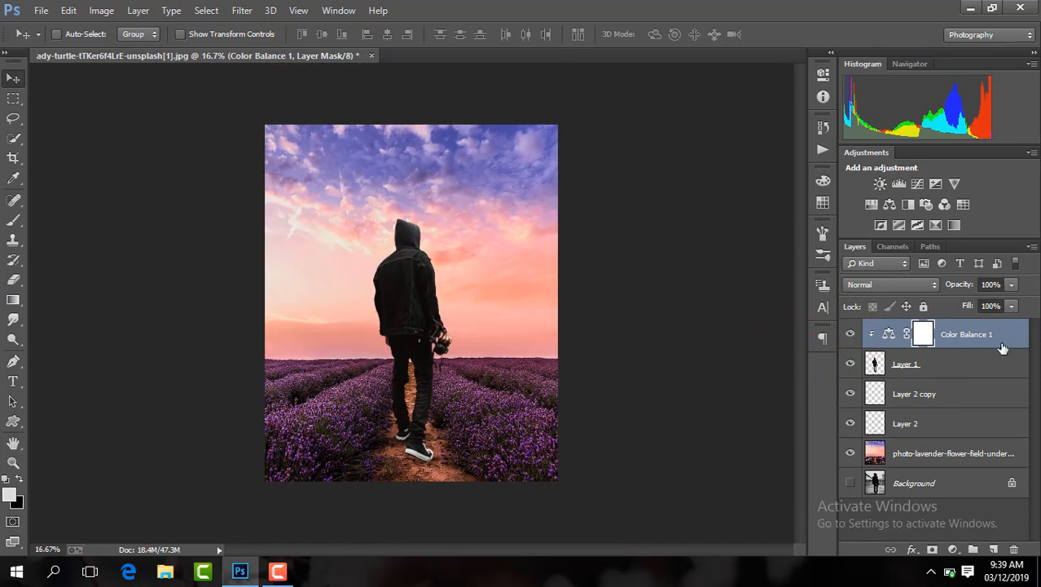
right_click(957, 341)
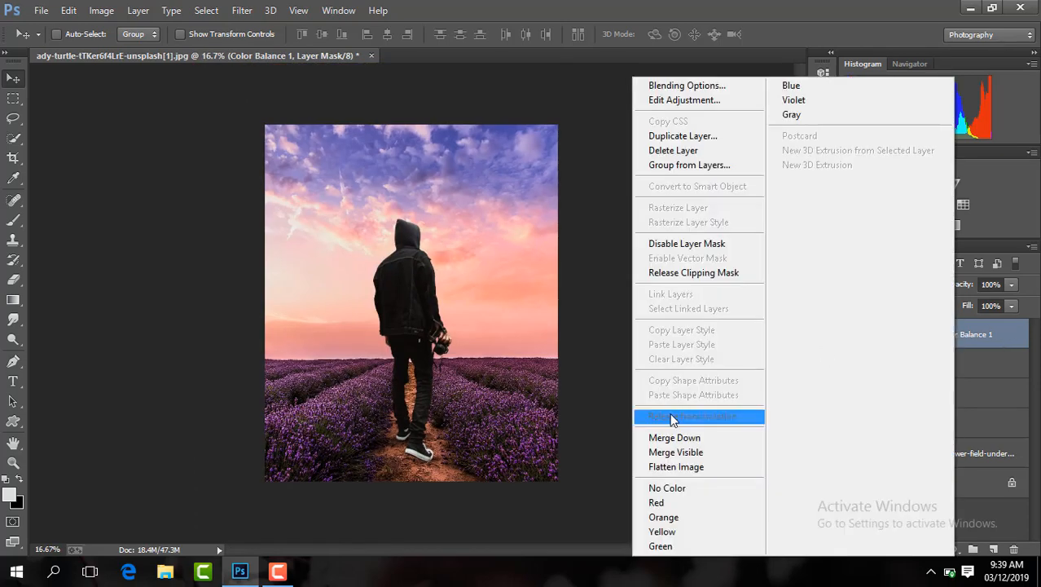
left_click(690, 432)
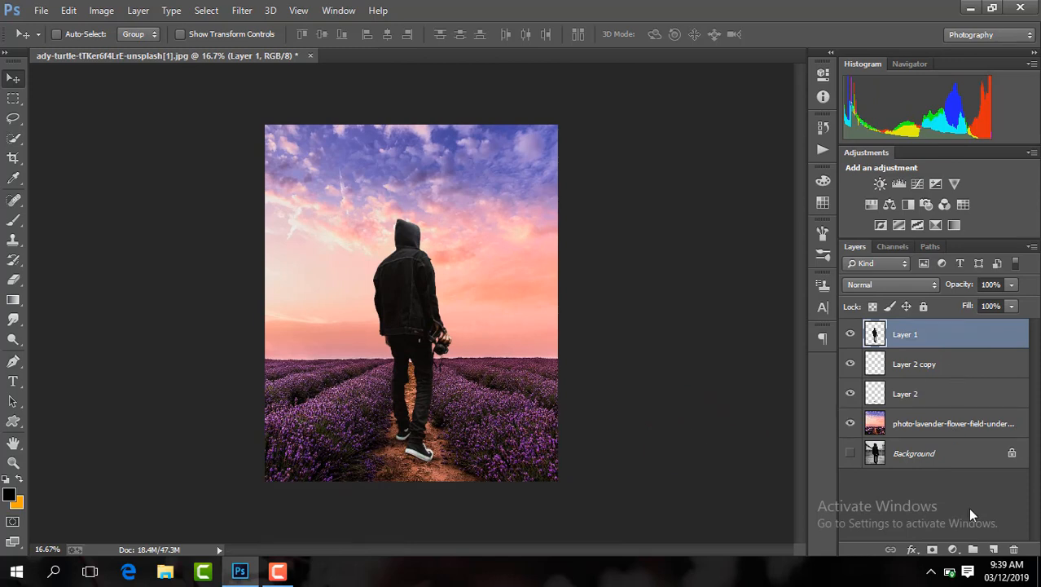
Create a new layer above Layer 1 and choose a bright orange of hue 34° as the brush colour
left_click(994, 551)
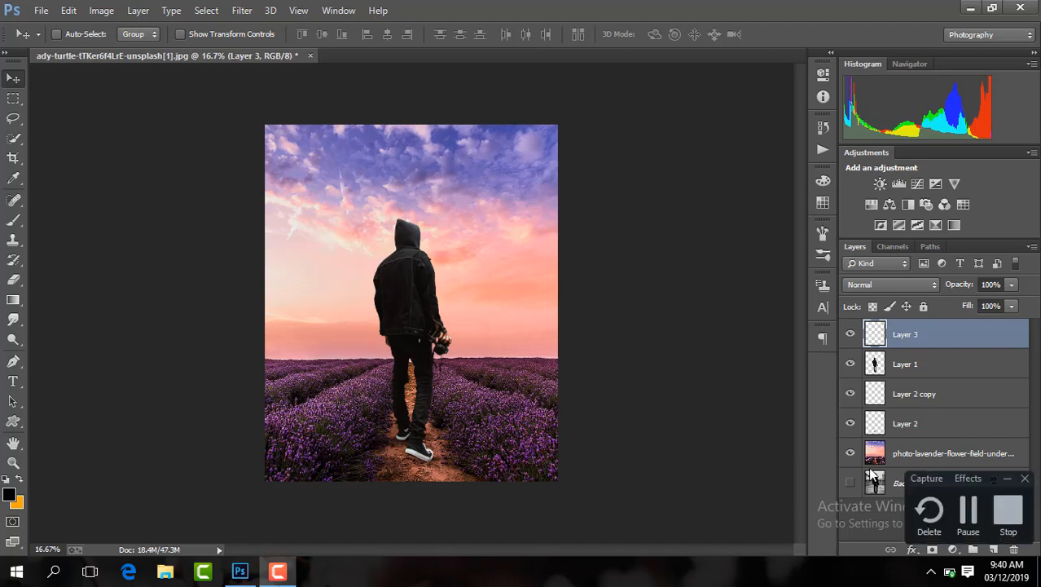
left_click(960, 510)
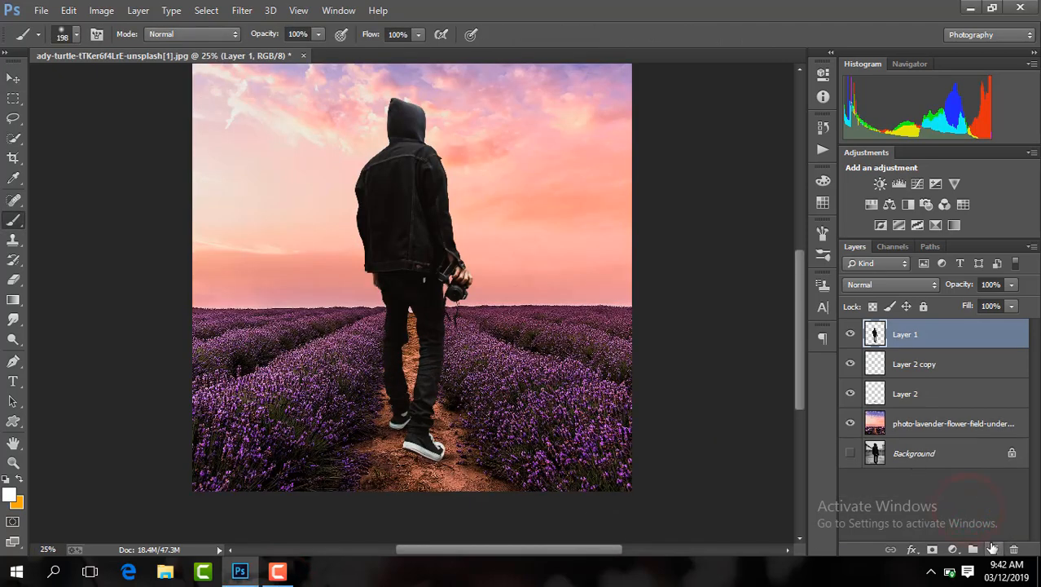
left_click(992, 548)
left_click(10, 498)
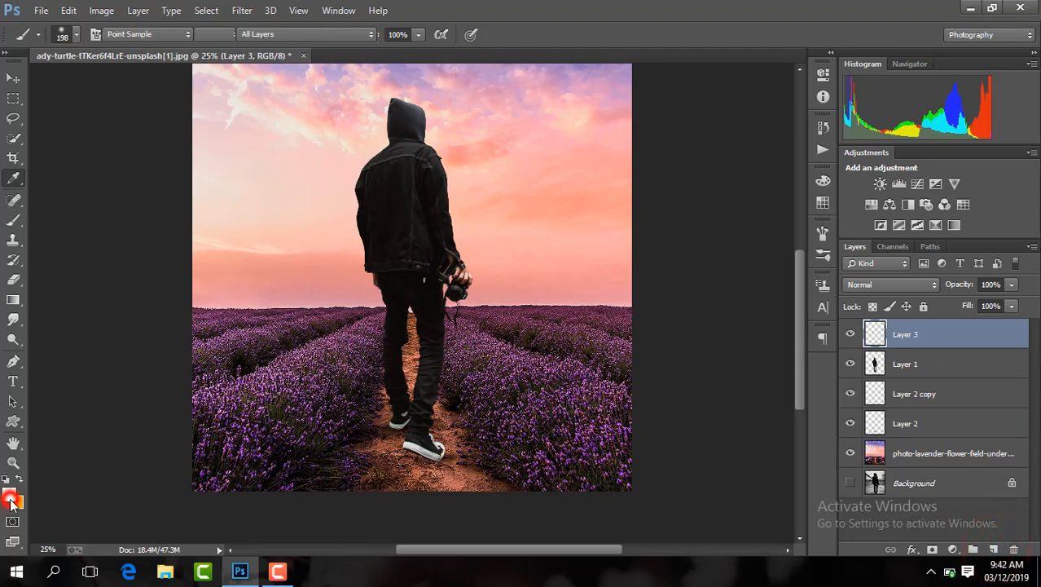
left_click(764, 217)
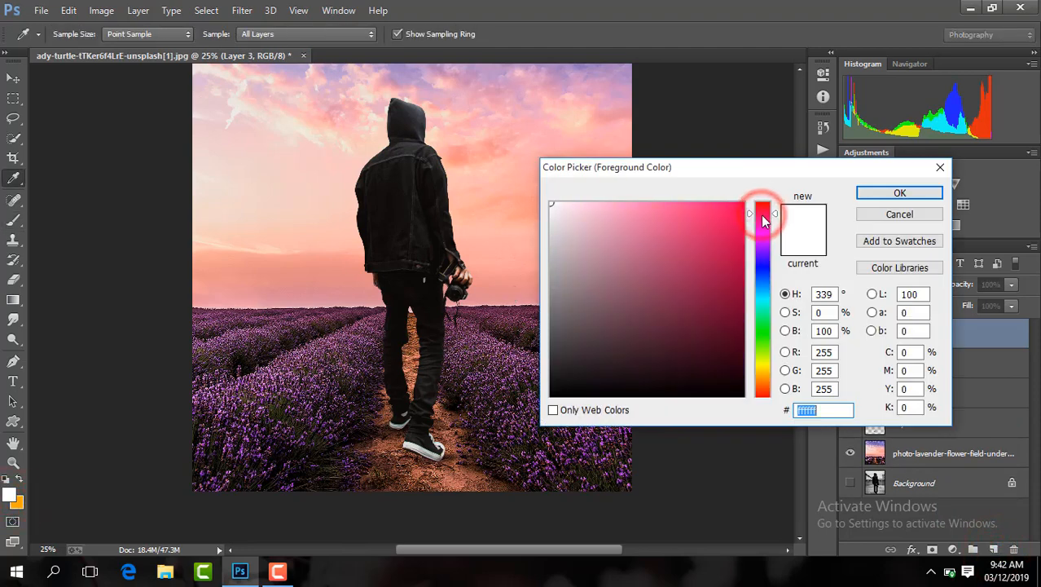
left_click_drag(764, 217, 766, 385)
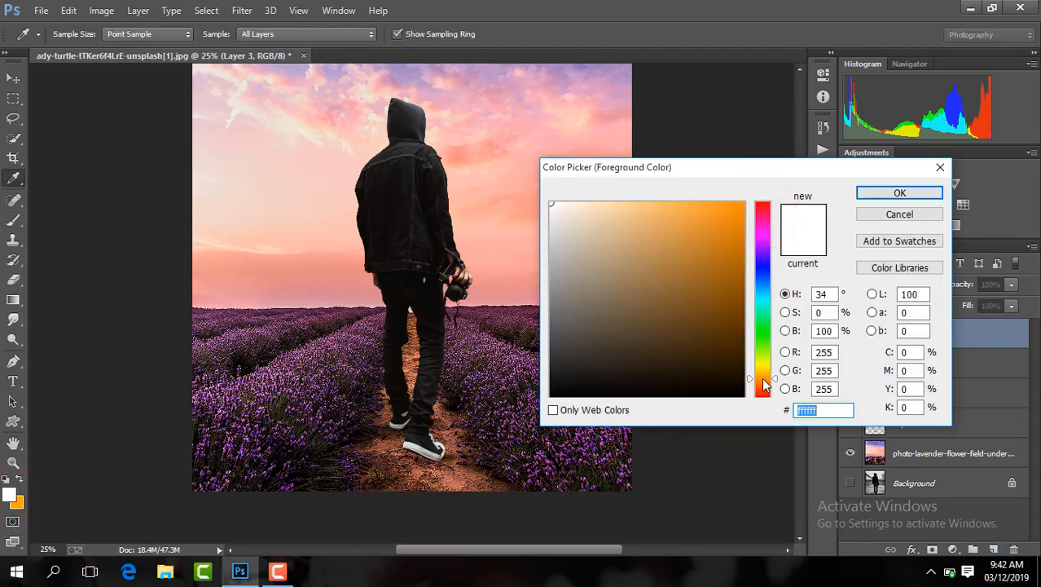
left_click(743, 203)
key("Return")
key("b")
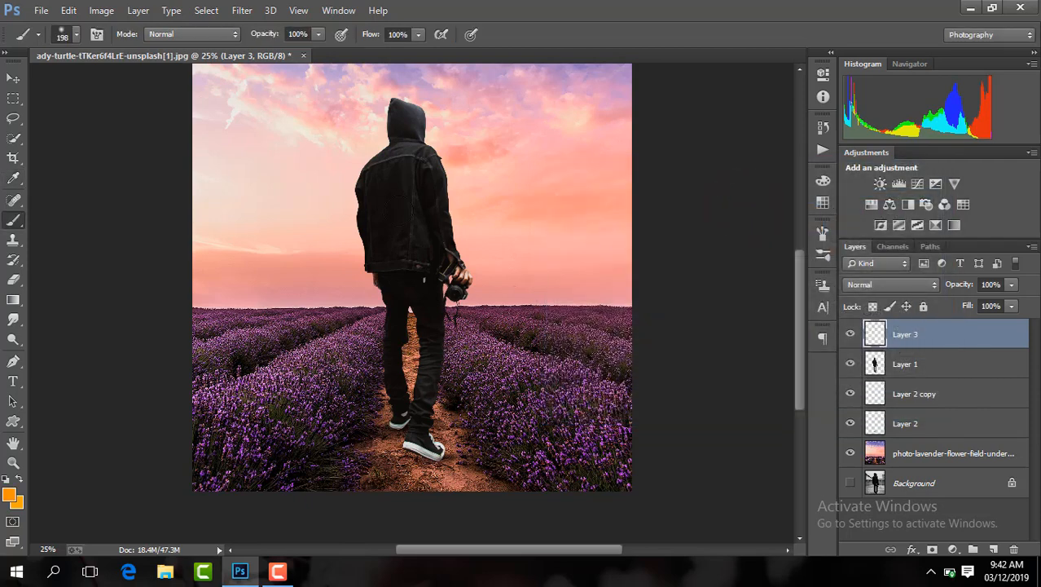
Paint one soft orange dab in the sky beside the man and set its layer's blend mode to Screen
left_click(488, 214)
left_click(866, 285)
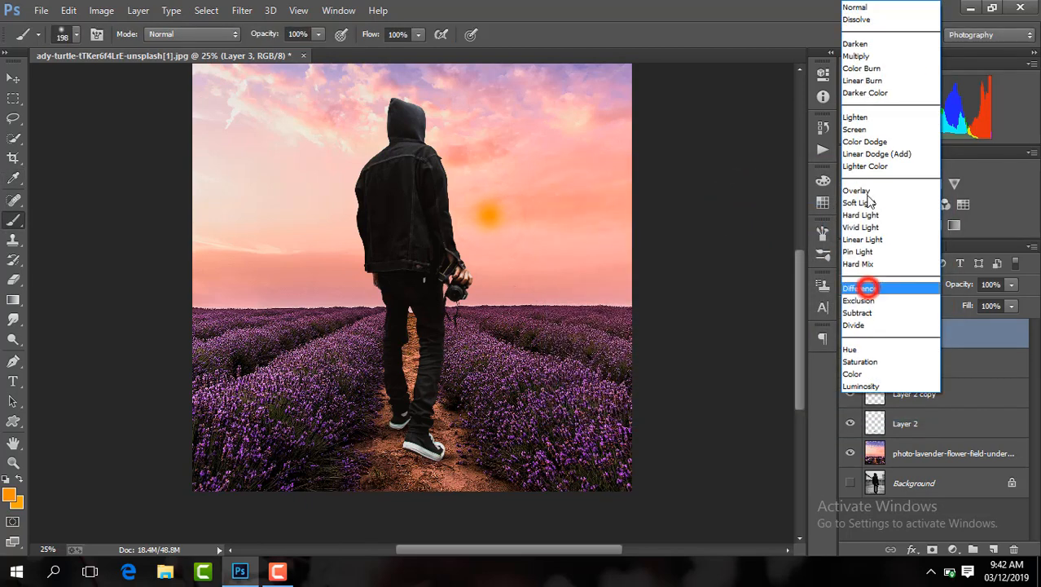
left_click(865, 129)
Show the transform controls, enlarge the orange glow to about four times its size, and place it beside the right of the man's hood
left_click(13, 77)
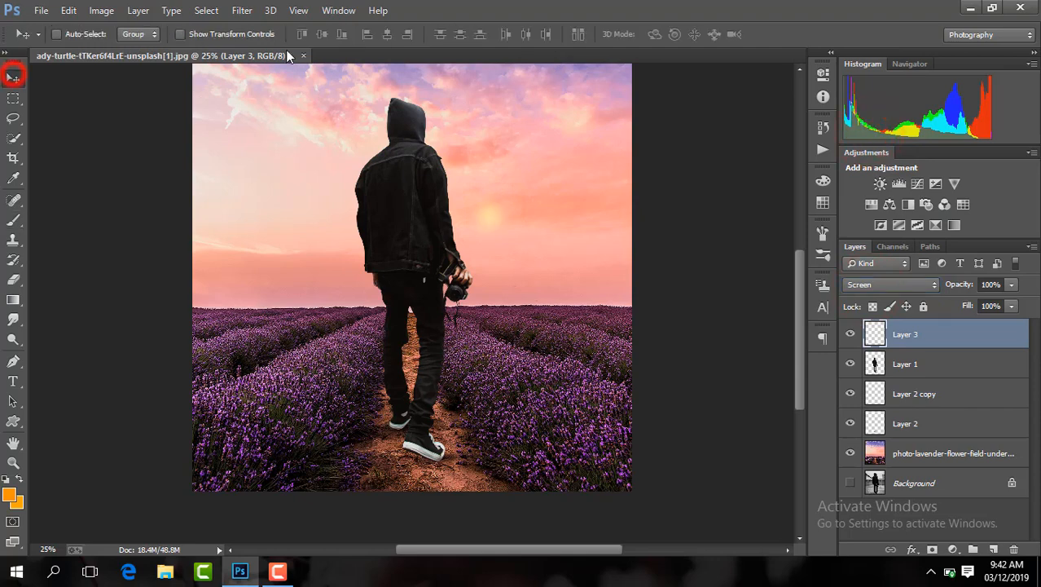
left_click(264, 34)
left_click(523, 246)
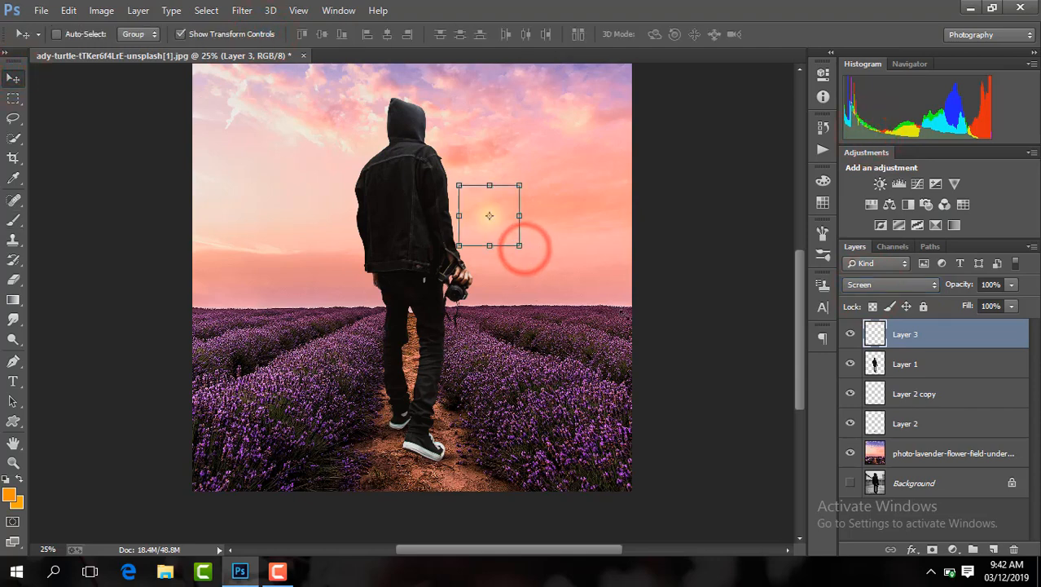
key("ctrl+t")
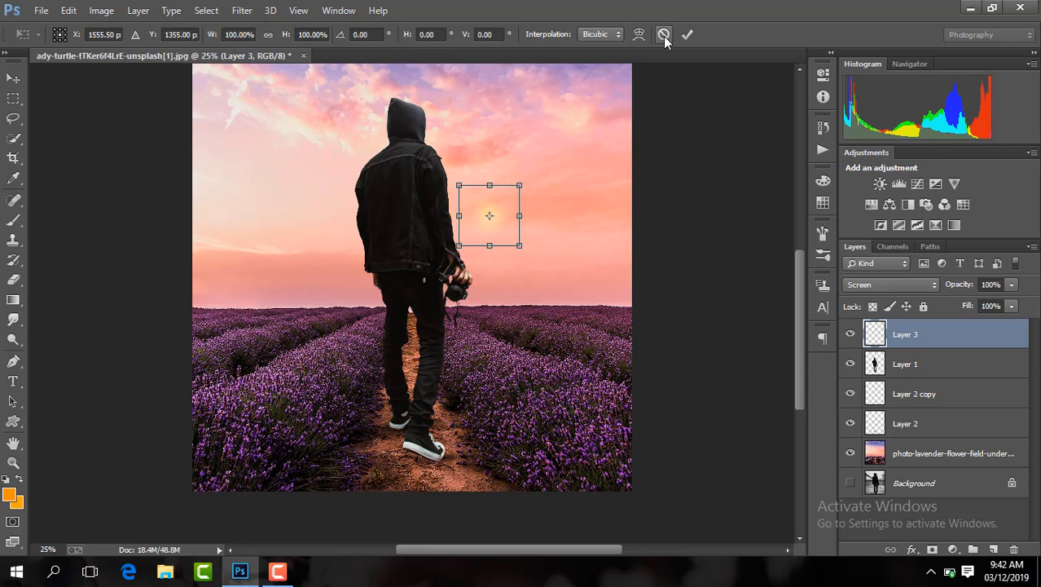
left_click(521, 247)
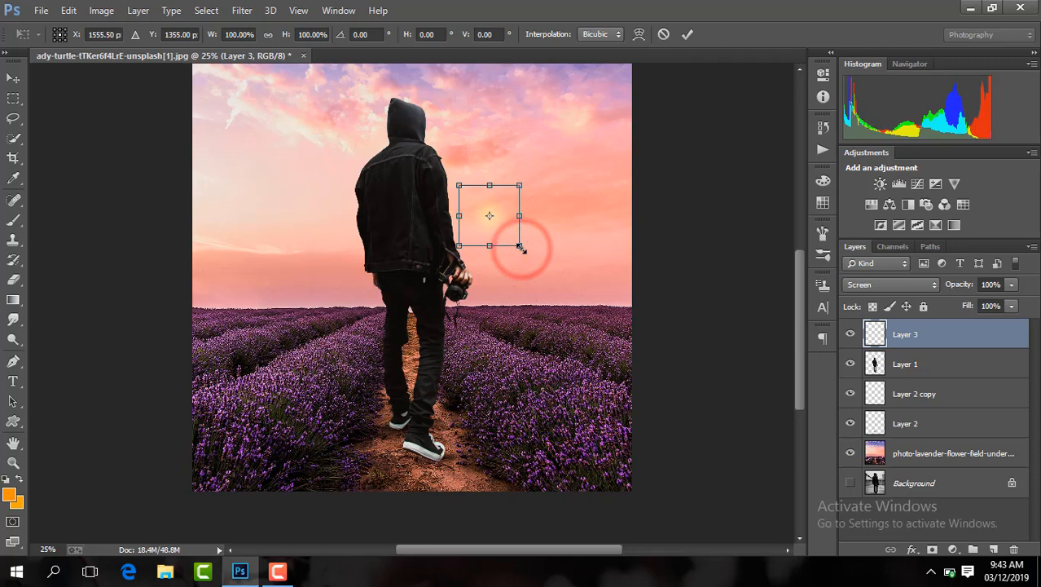
left_click_drag(558, 276, 611, 336)
key("Return")
left_click_drag(797, 368, 797, 313)
key("ctrl+plus")
left_click_drag(667, 447, 560, 250)
Shift the glow layer's Hue to -5 with a Hue/Saturation adjustment
left_click(101, 11)
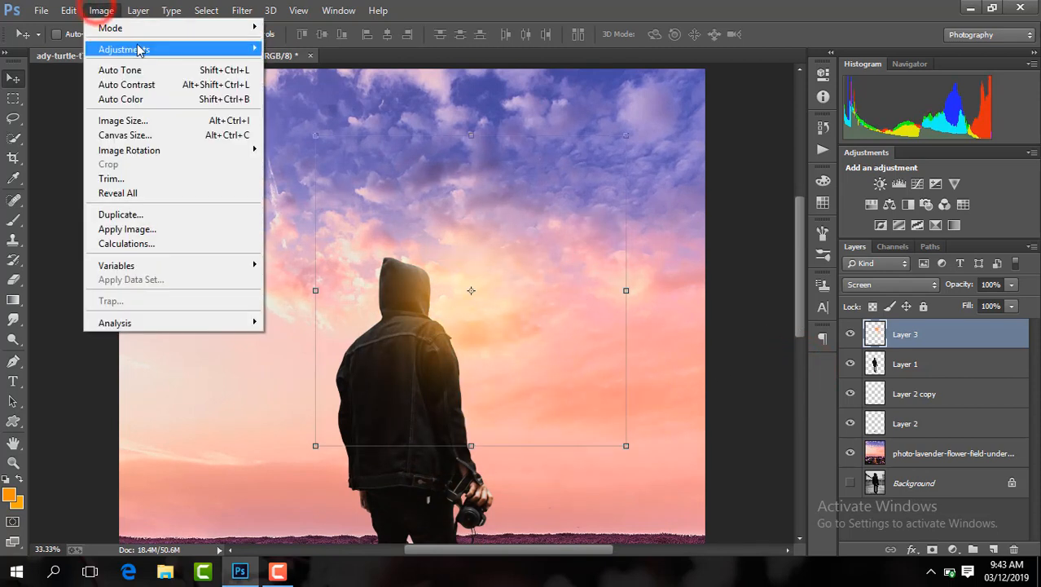
mouse_move(139, 49)
left_click(349, 129)
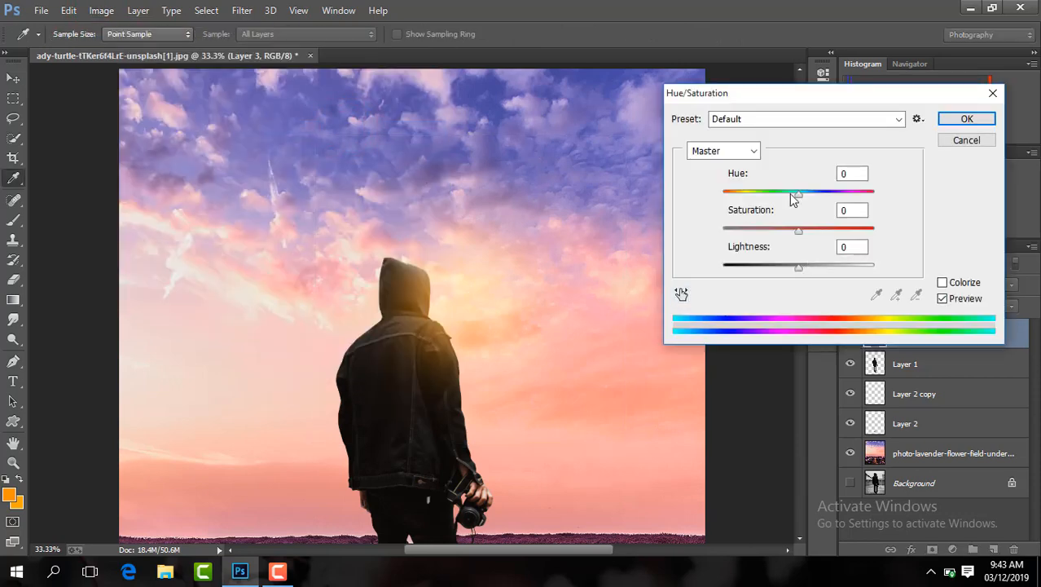
left_click_drag(801, 197, 797, 202)
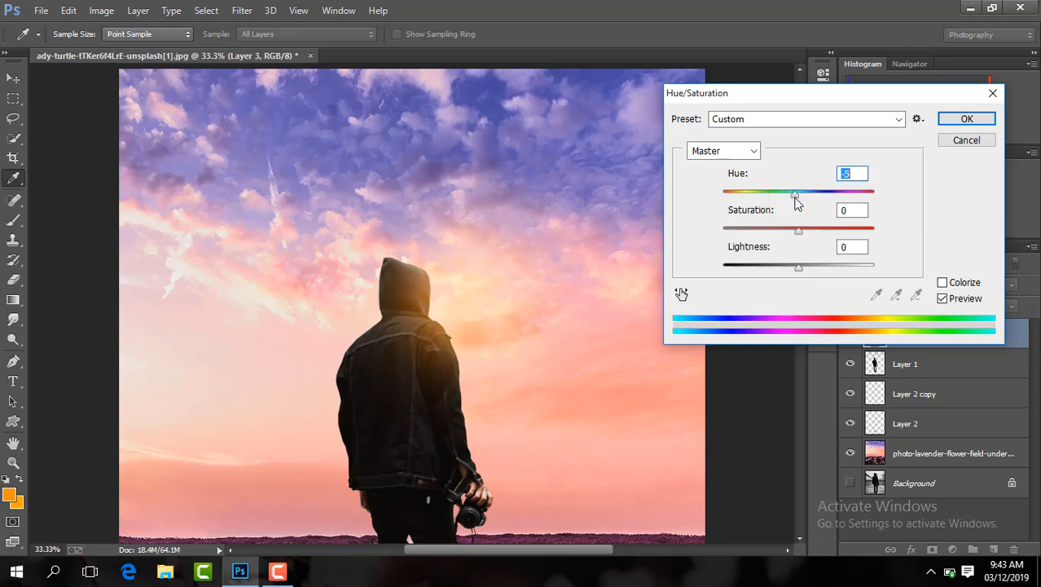
key("Return")
key("ctrl+minus")
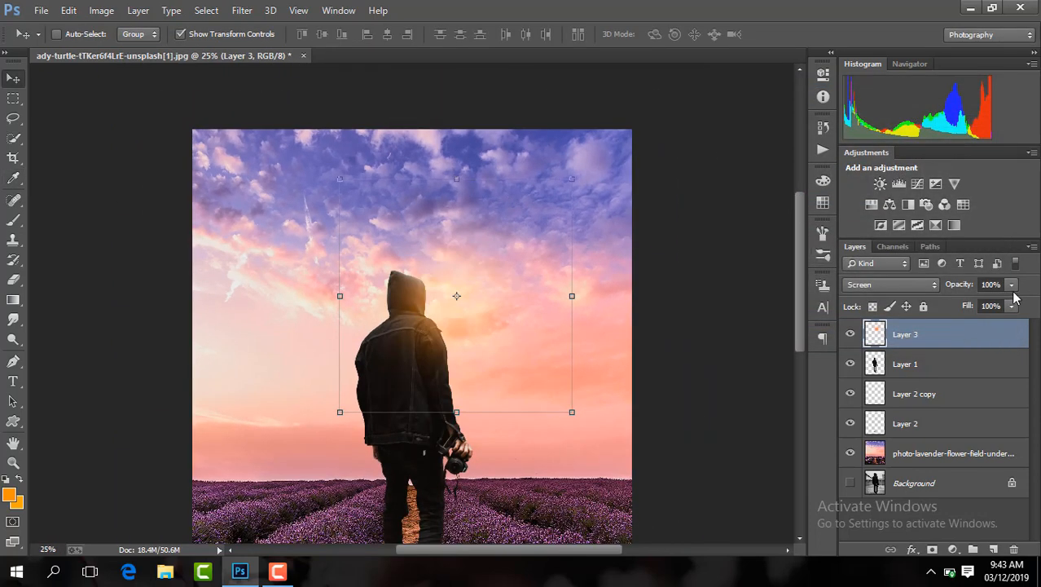
Fine-tune the glow's position beside the hood, nudging it slightly upward
key("ctrl+plus")
key("ctrl+plus")
mouse_move(542, 295)
left_mouse_down()
mouse_move(558, 321)
mouse_move(530, 326)
mouse_move(530, 308)
left_mouse_up()
left_click_drag(530, 307, 541, 335)
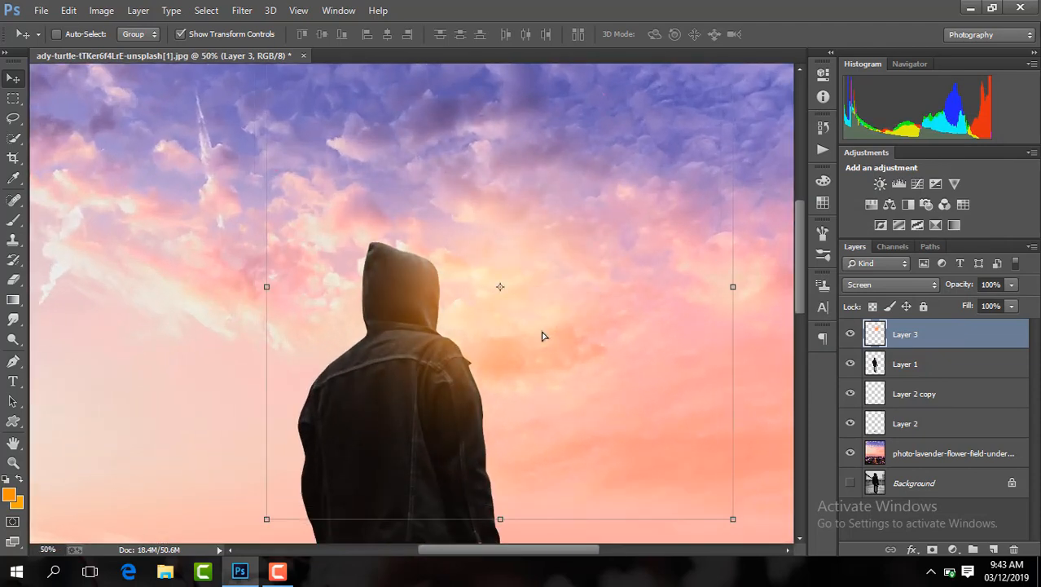
left_click(542, 333)
key("ctrl+minus")
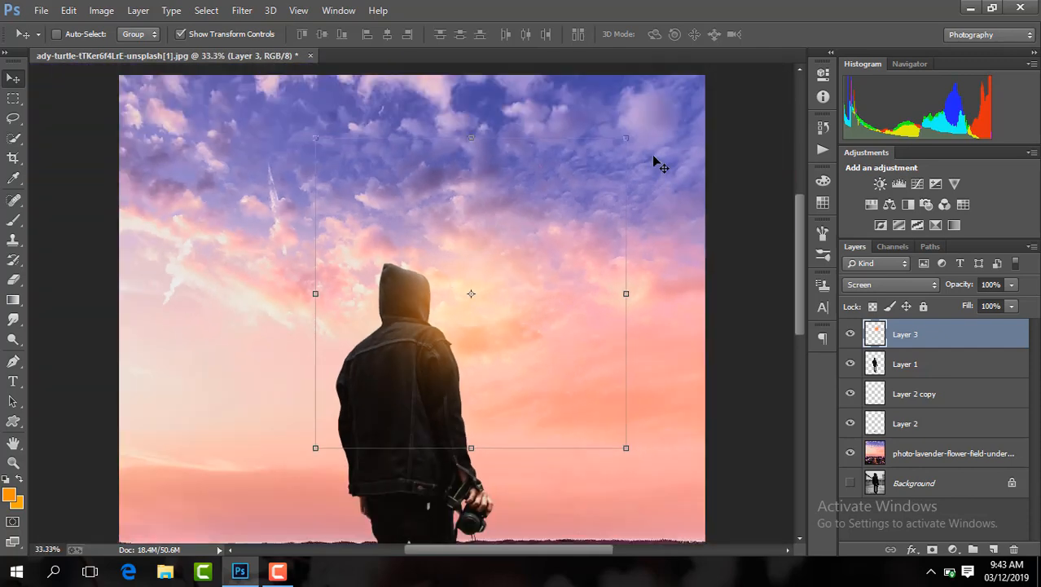
Scale the orange glow down slightly and move it closer to the edge of the hood
left_click_drag(630, 133, 594, 186)
key("Return")
key("ctrl+plus")
left_click_drag(454, 381, 472, 353)
key("ctrl+minus")
key("ctrl+minus")
key("ctrl+minus")
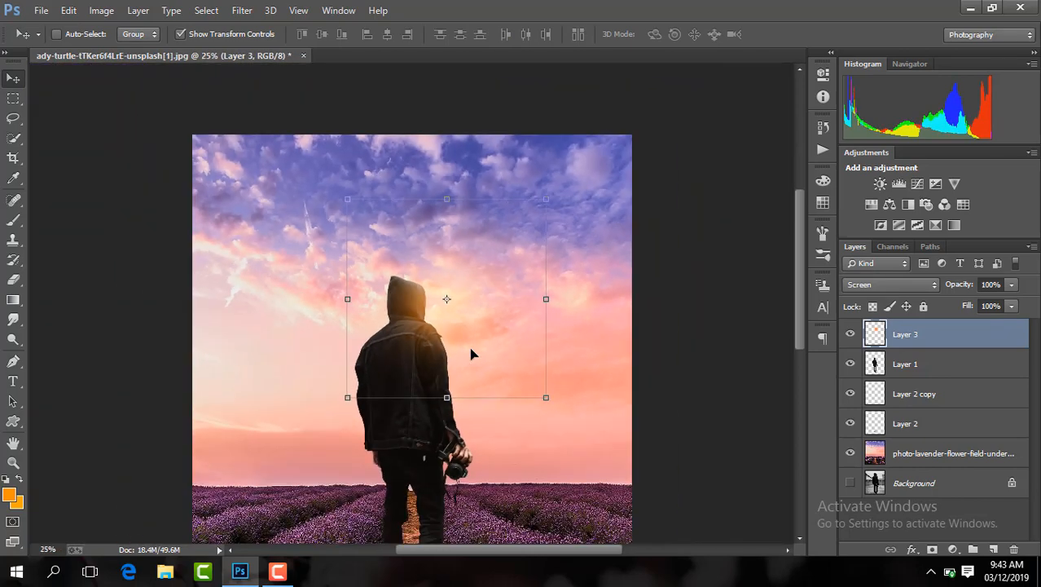
Lower the orange glow layer's opacity to 74% and hide the transform controls
left_click(1011, 284)
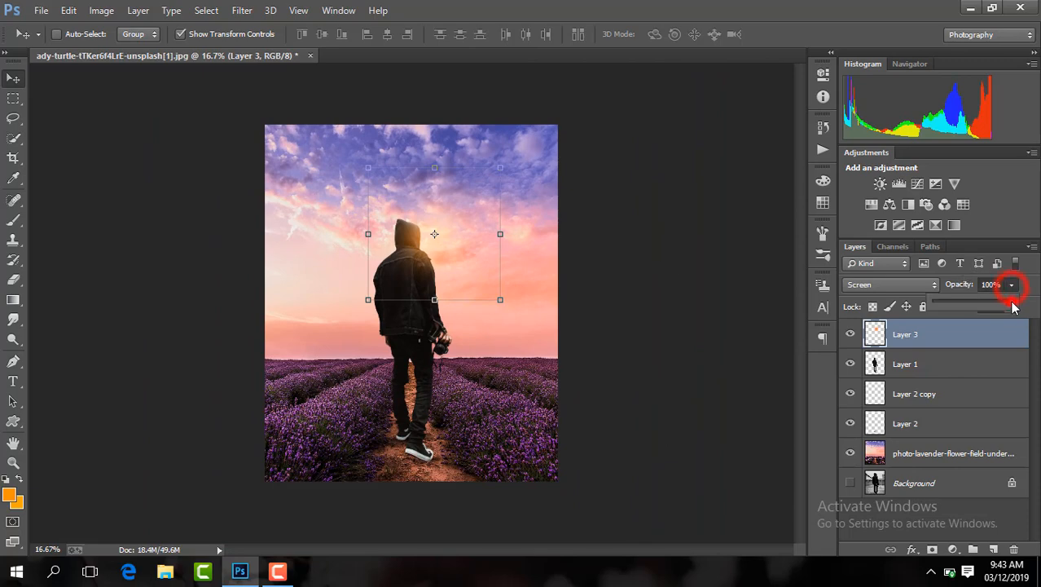
left_click_drag(1013, 300, 993, 308)
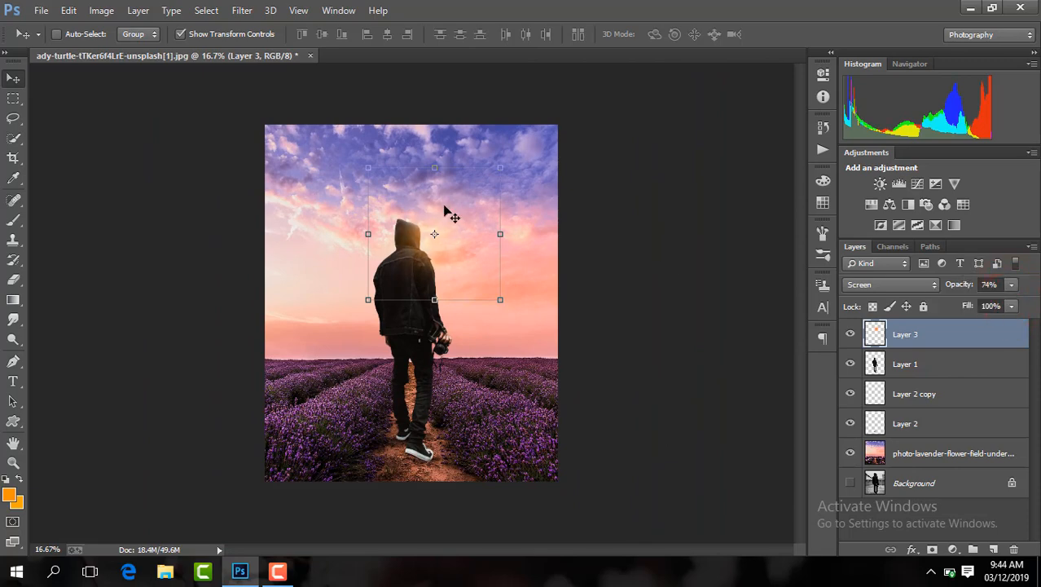
key("ctrl+plus")
left_click(209, 34)
key("ctrl+minus")
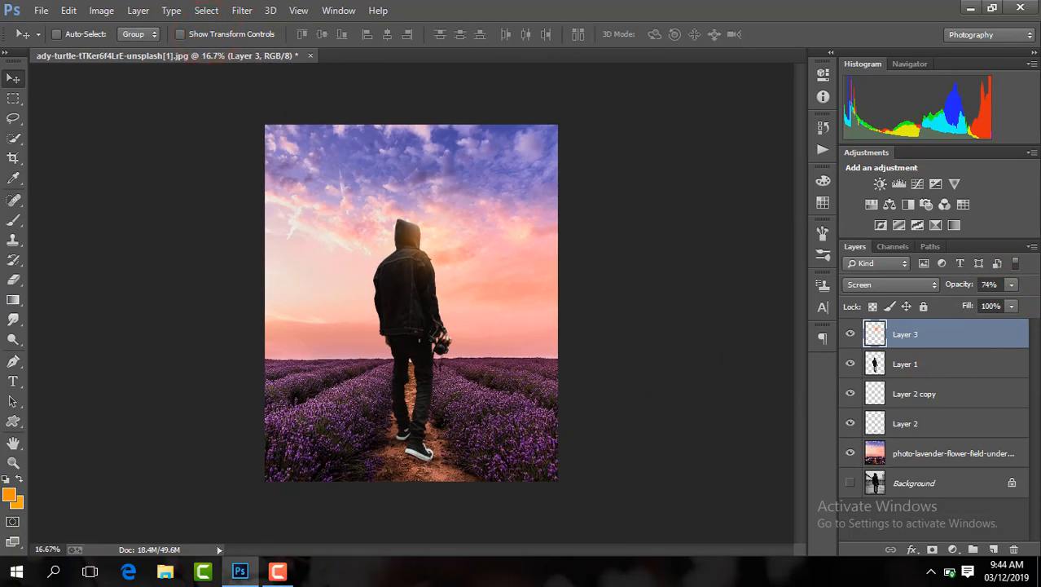
Compare the image with and without the glow, and clip Layer 3 to the man's layer below it
left_click(849, 335)
left_click(848, 335)
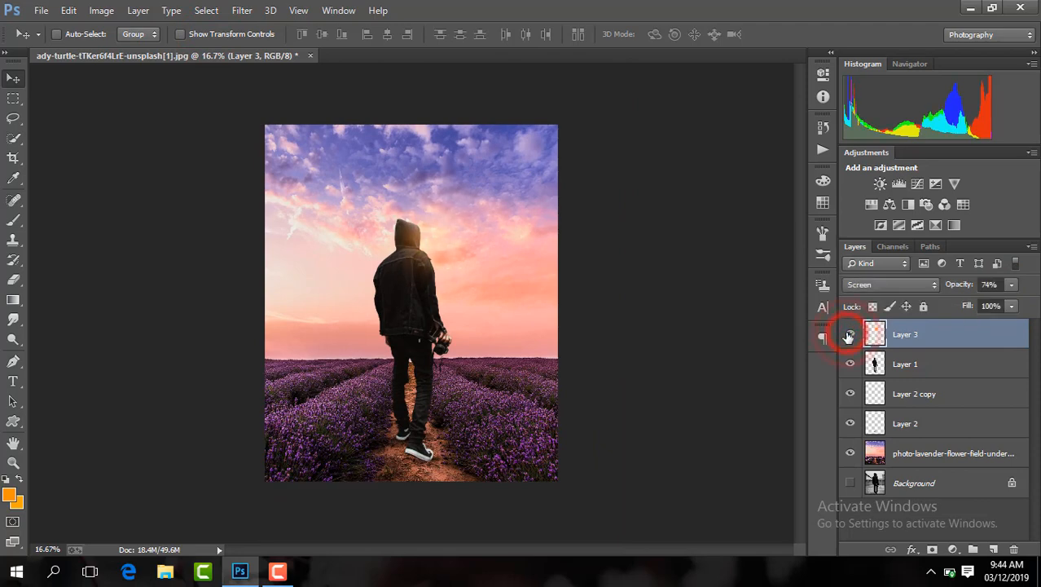
right_click(938, 341)
left_click(674, 273)
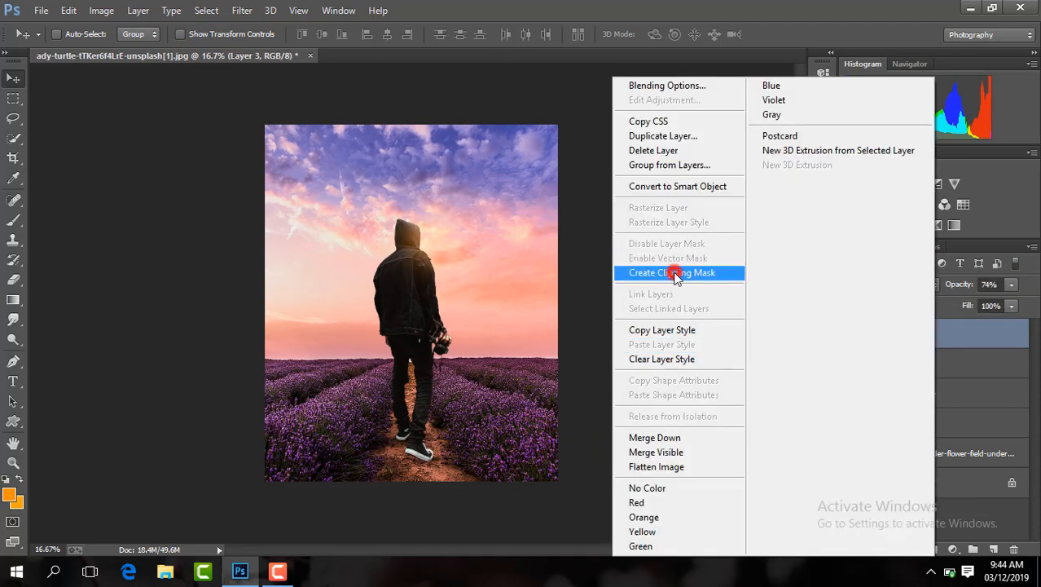
Examine the clipped glow on the man's hood up close and in the whole image, with the layer hidden and shown
key("ctrl+plus")
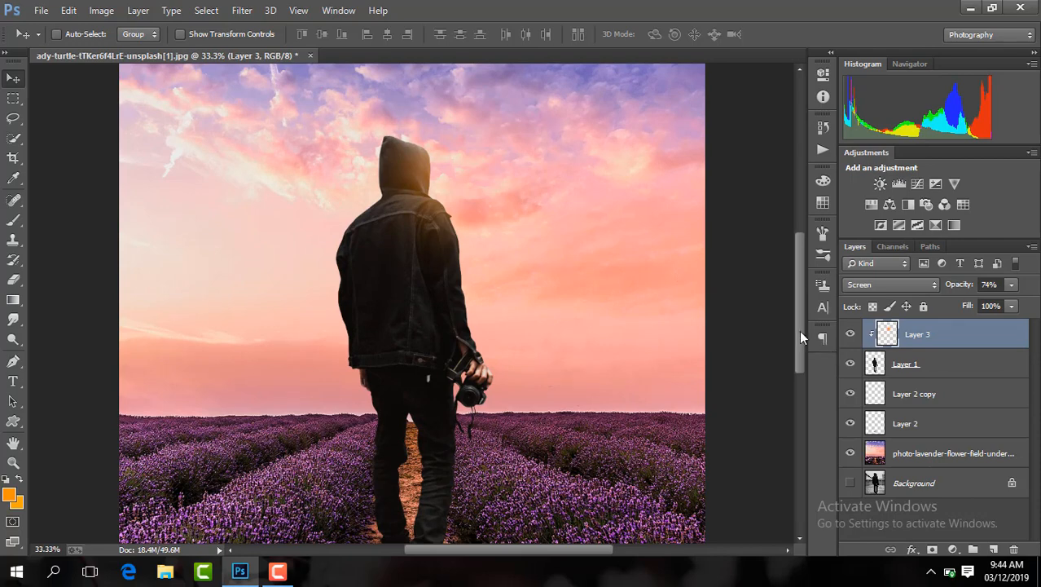
left_click_drag(798, 330, 797, 290)
key("ctrl+plus")
left_click(590, 368)
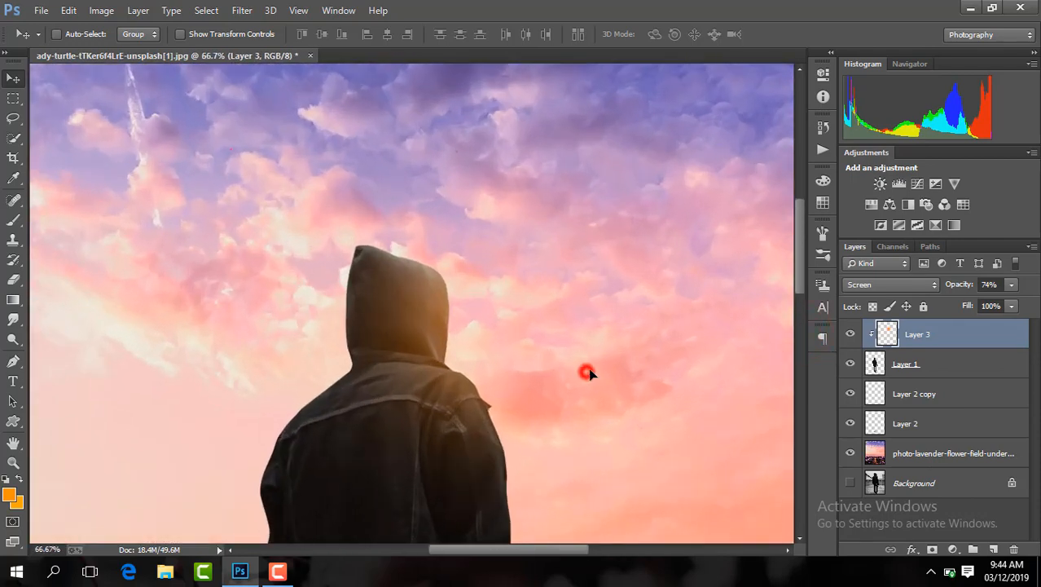
key("ctrl+minus")
key("ctrl+minus")
key("ctrl+minus")
key("ctrl+minus")
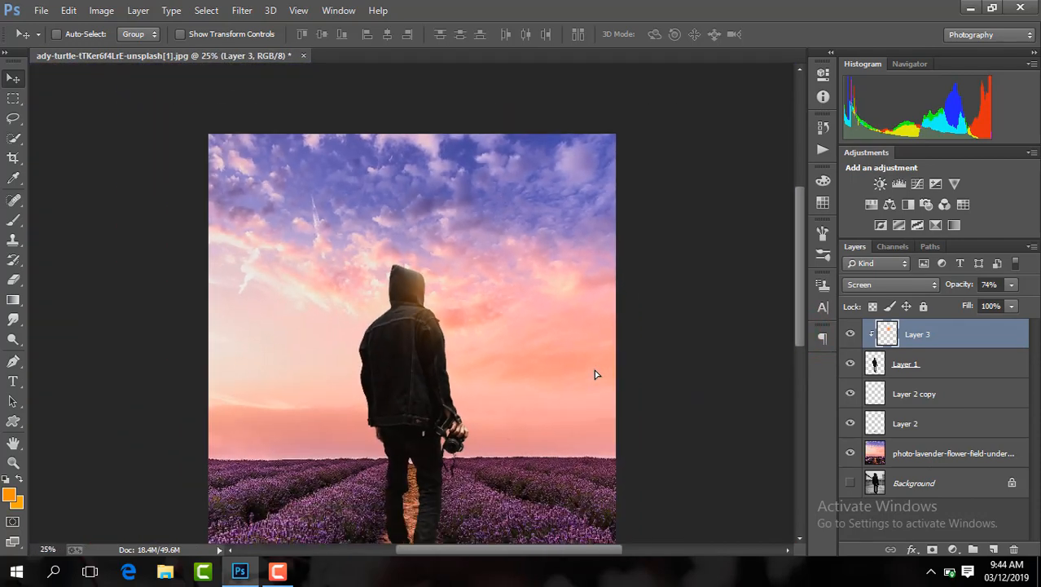
left_click(850, 333)
left_click(850, 334)
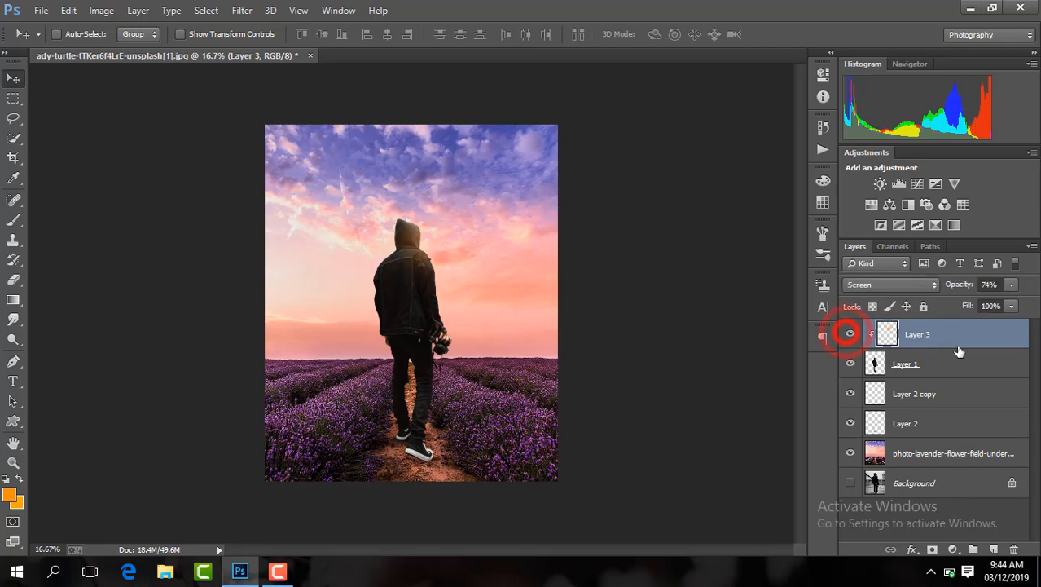
Add a Channel Mixer adjustment layer above the glow and set Blue to +120% for the Blue output channel
left_click(952, 549)
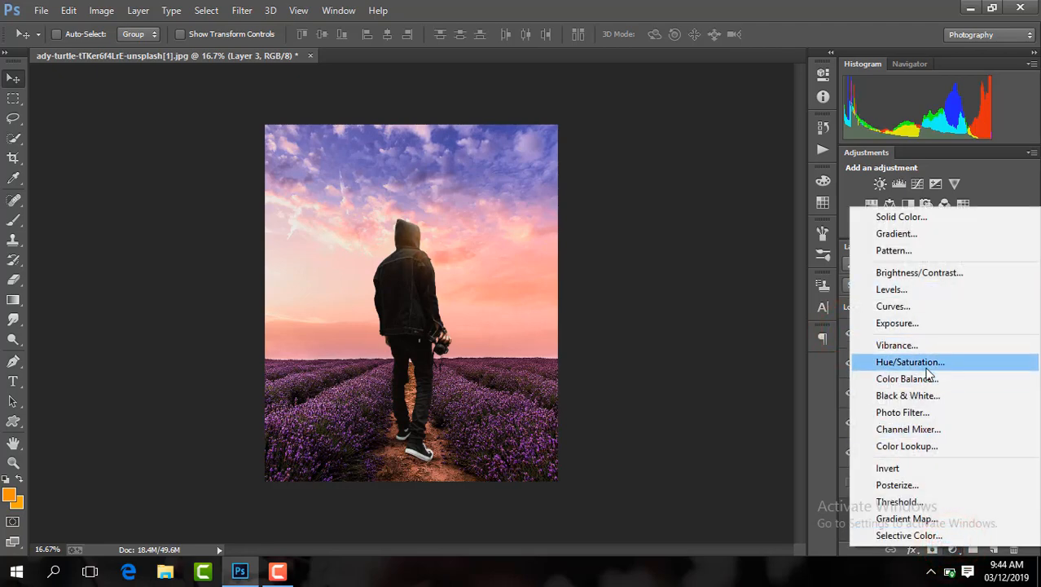
left_click(933, 429)
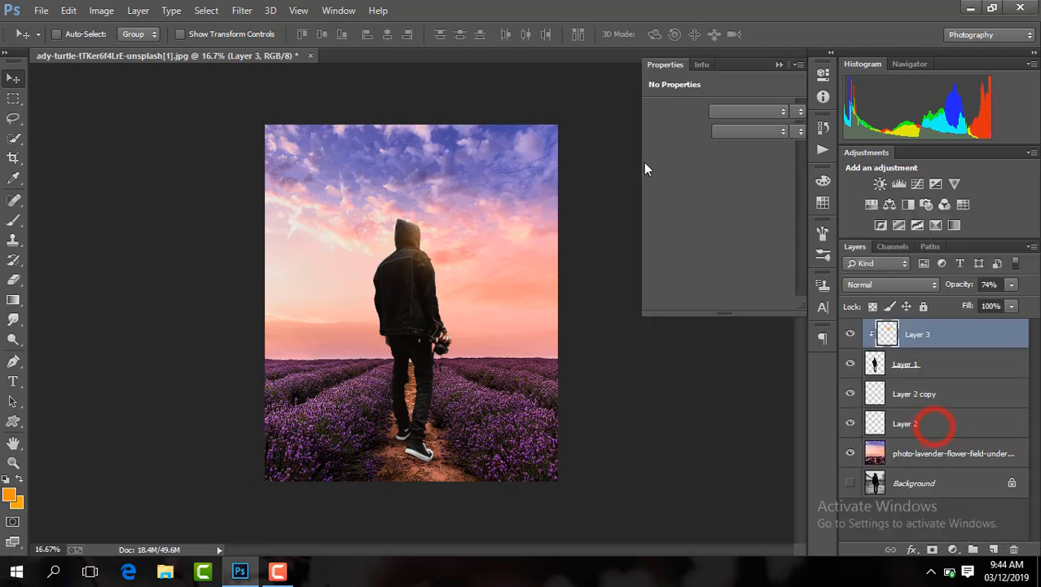
left_click(725, 133)
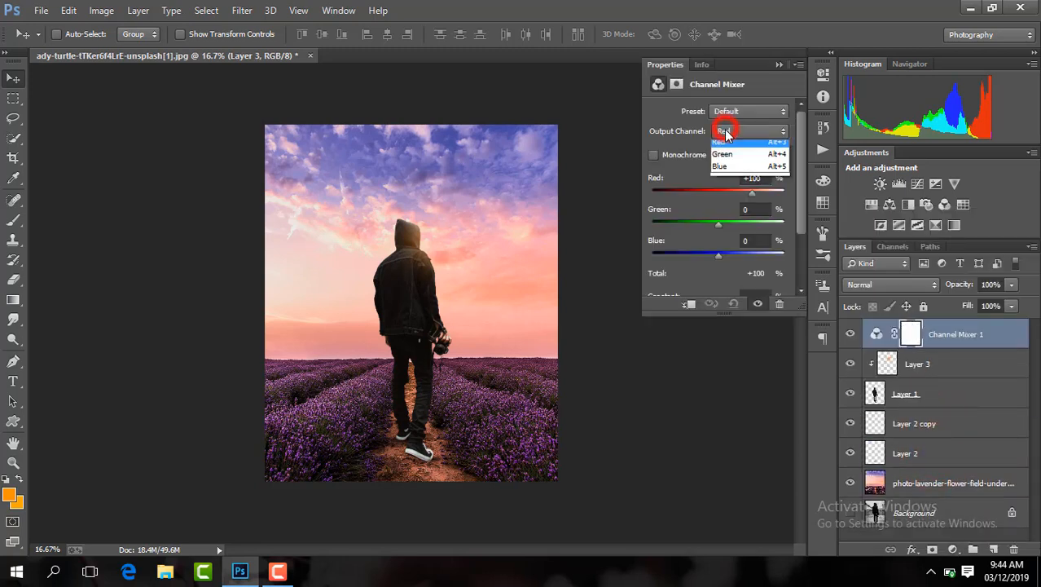
left_click(732, 171)
left_click_drag(749, 252, 750, 258)
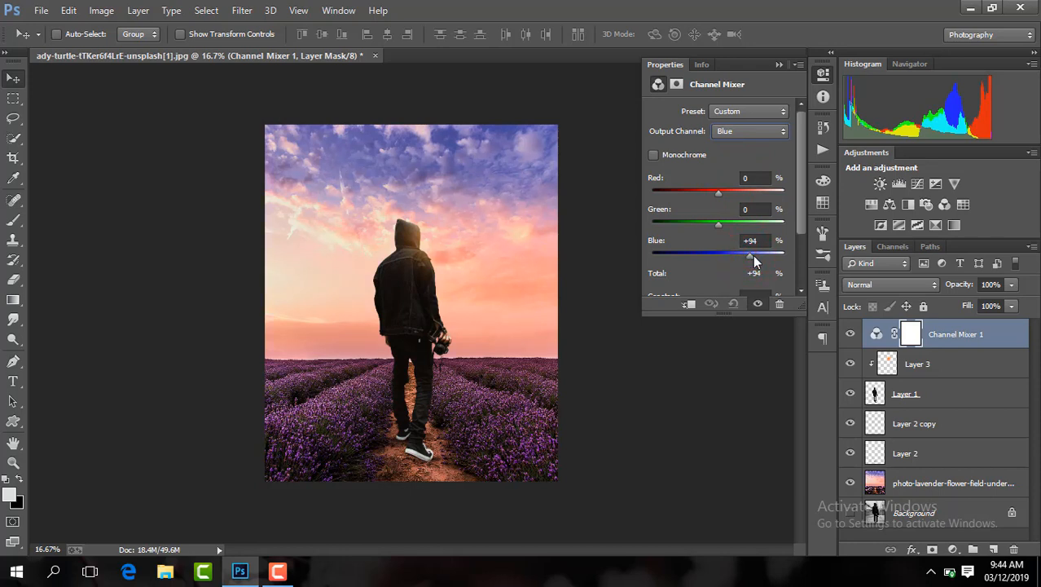
left_click_drag(749, 259, 760, 259)
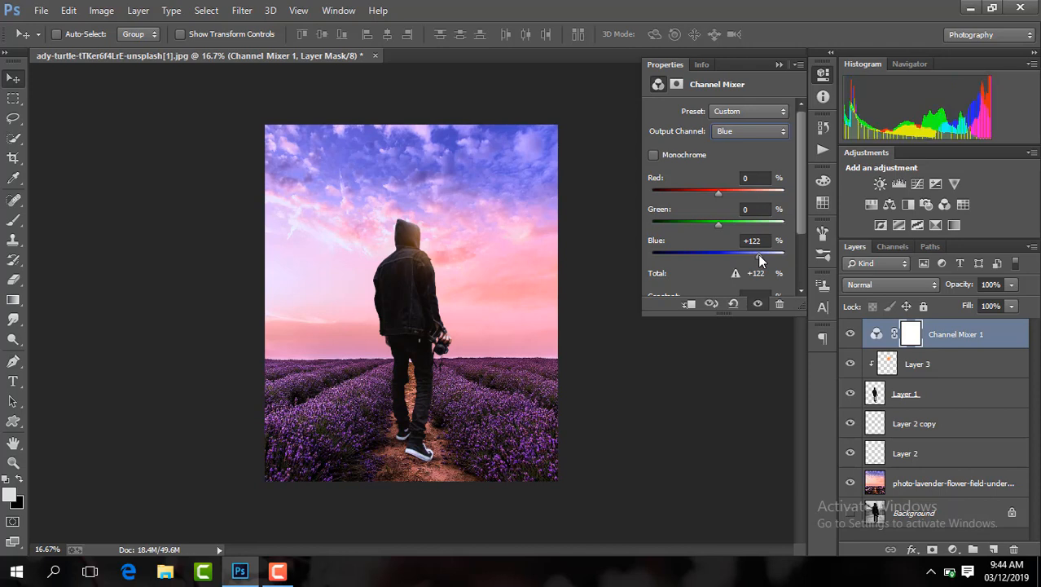
left_click_drag(760, 259, 758, 258)
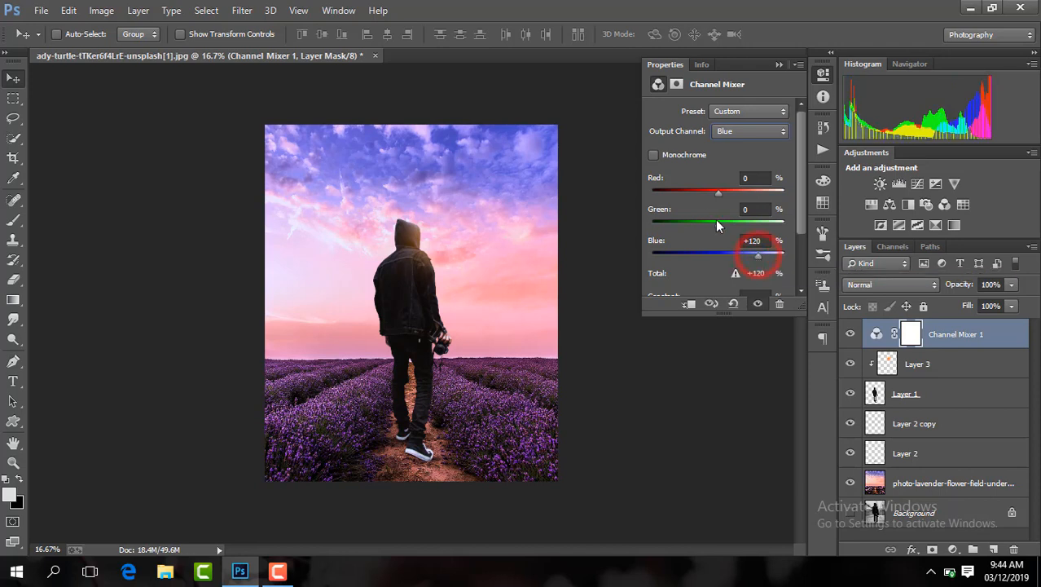
Set Green to +9% in the Channel Mixer's Blue output channel and compare the image before and after
left_click_drag(718, 223, 721, 201)
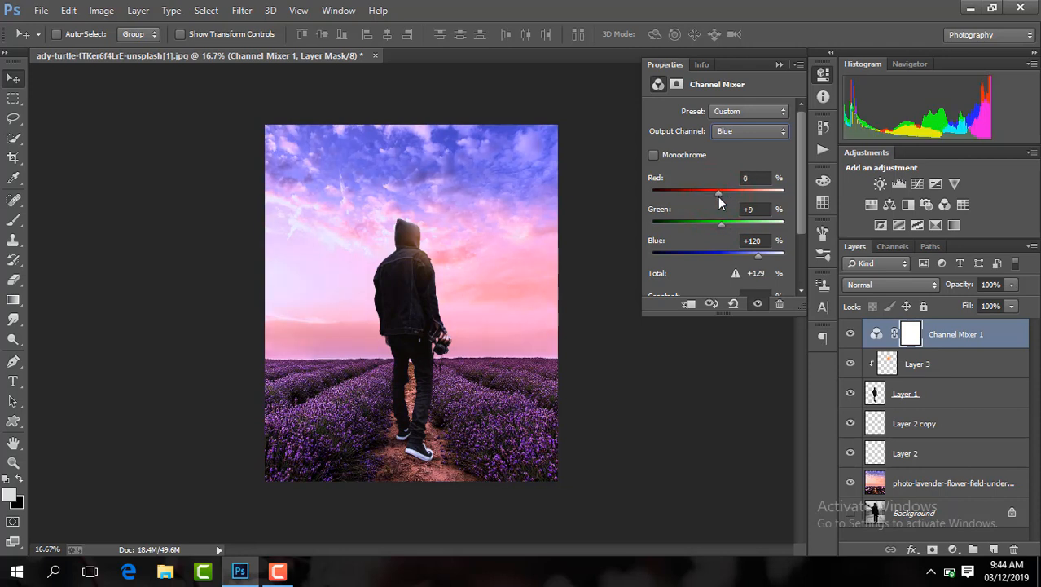
left_click(778, 65)
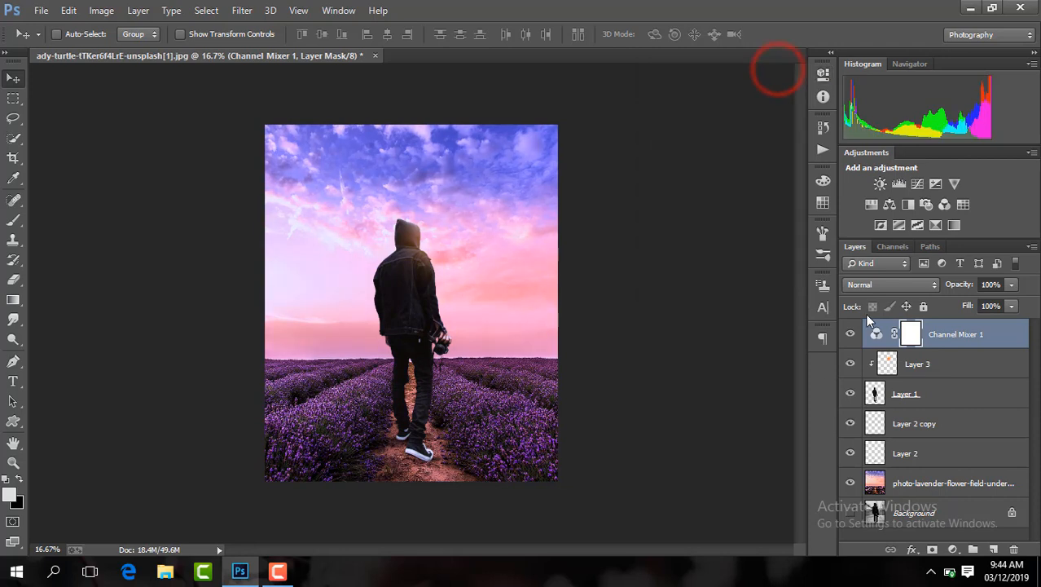
left_click(851, 334)
left_click(852, 334)
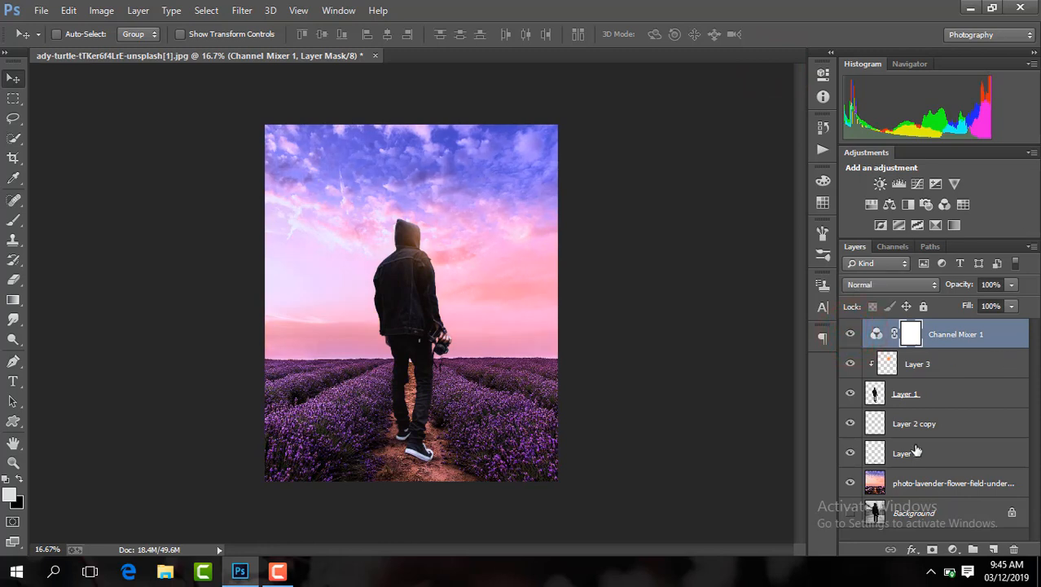
On a new top layer, draw a black-to-transparent linear gradient at 50% opacity from the photo's bottom edge up to about the horizon
left_click(994, 549)
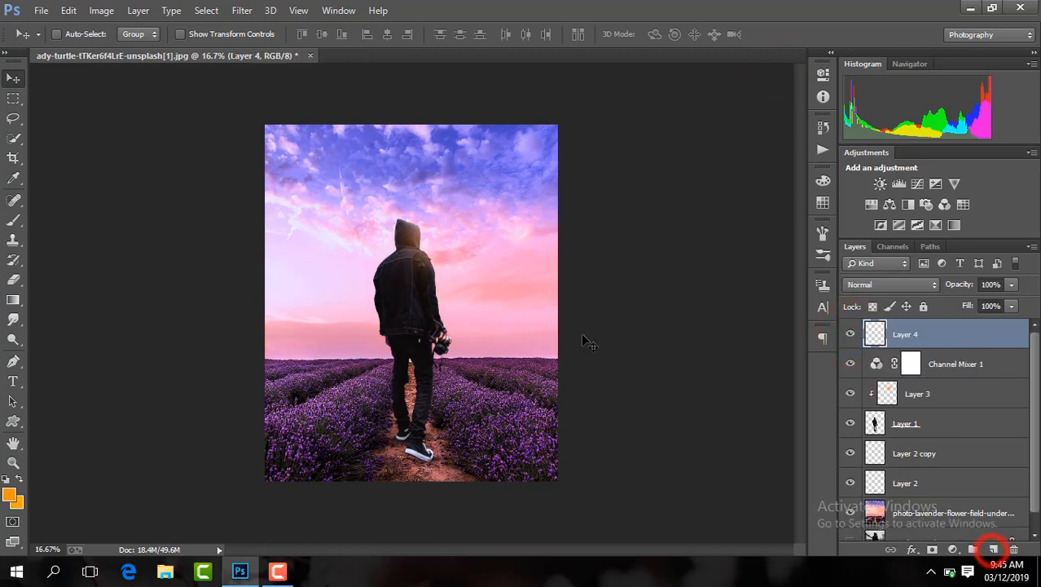
left_click(11, 302)
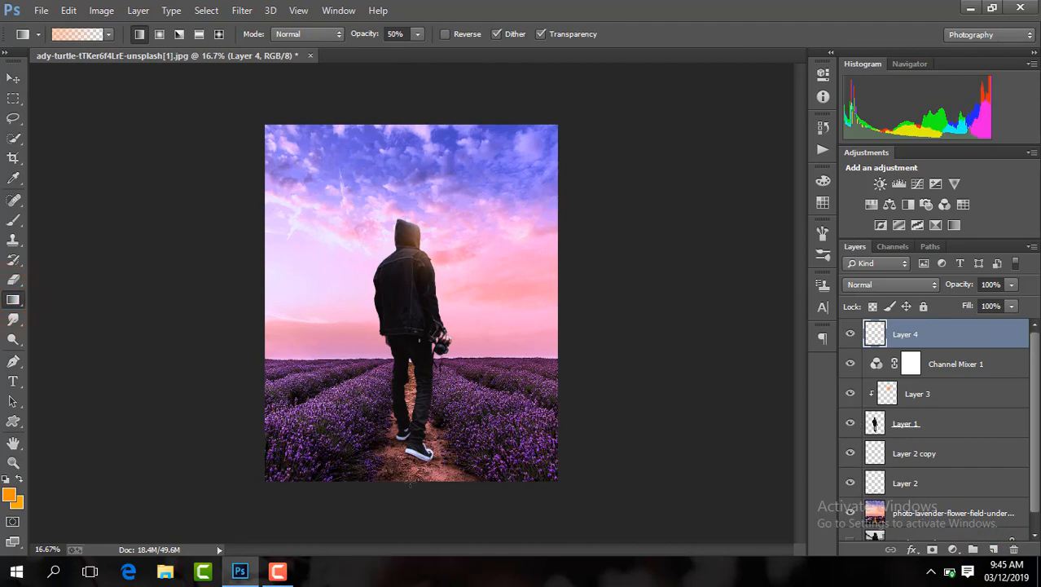
left_click_drag(410, 483, 409, 318)
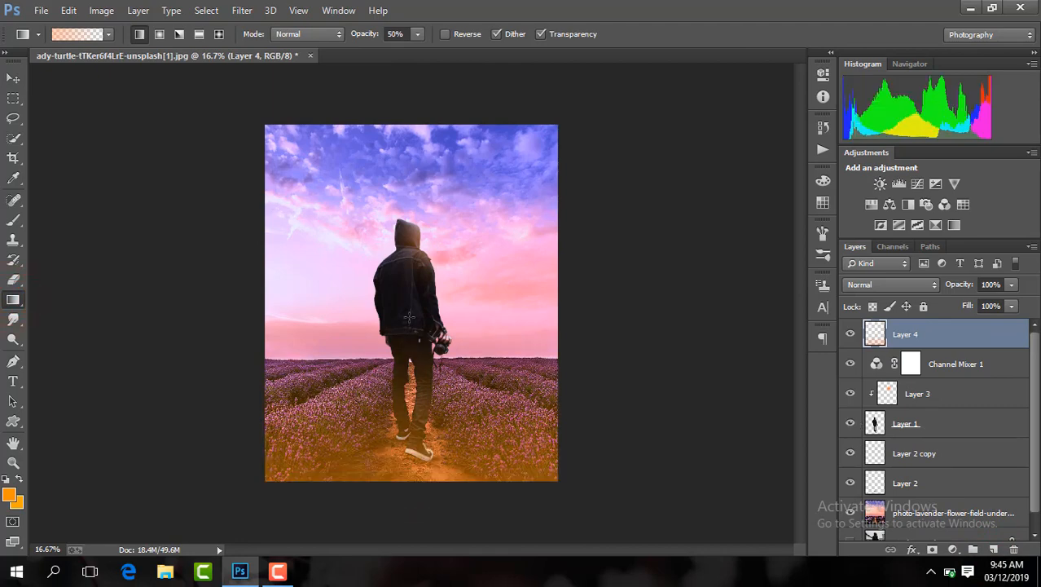
key("ctrl+z")
key("i")
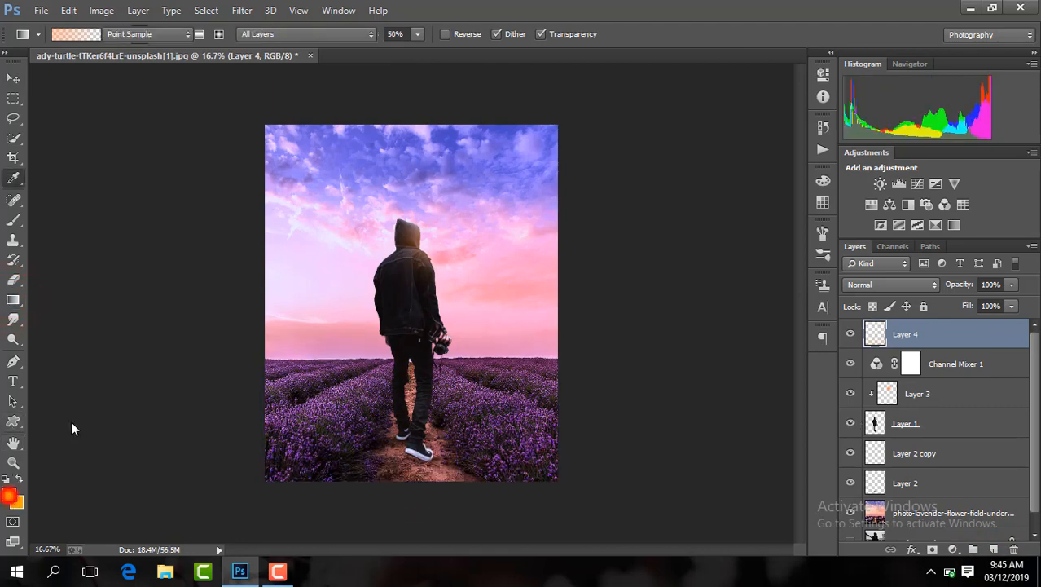
left_click(9, 493)
left_click_drag(556, 284, 550, 396)
key("Return")
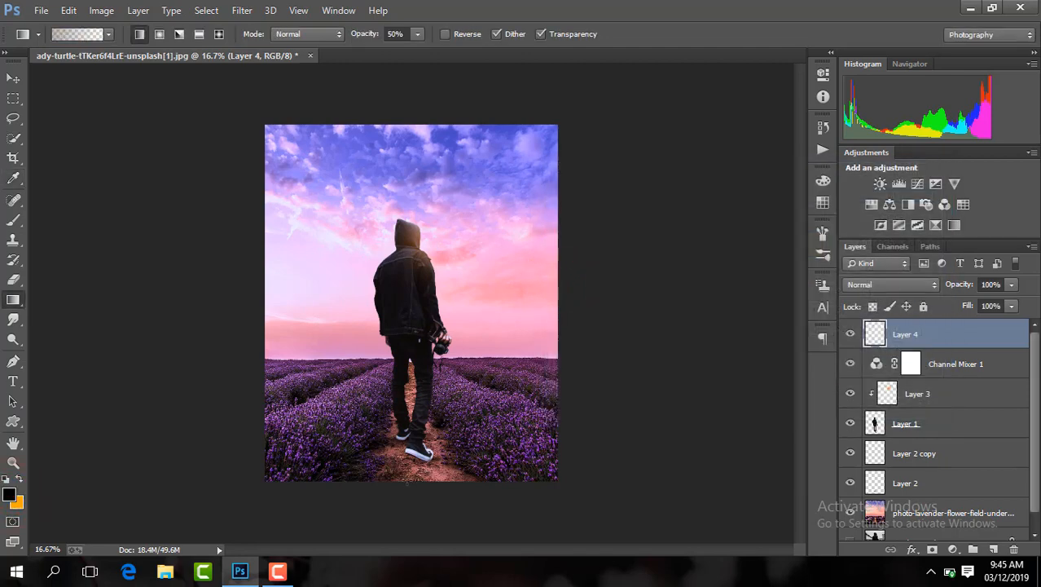
left_click_drag(408, 480, 405, 348)
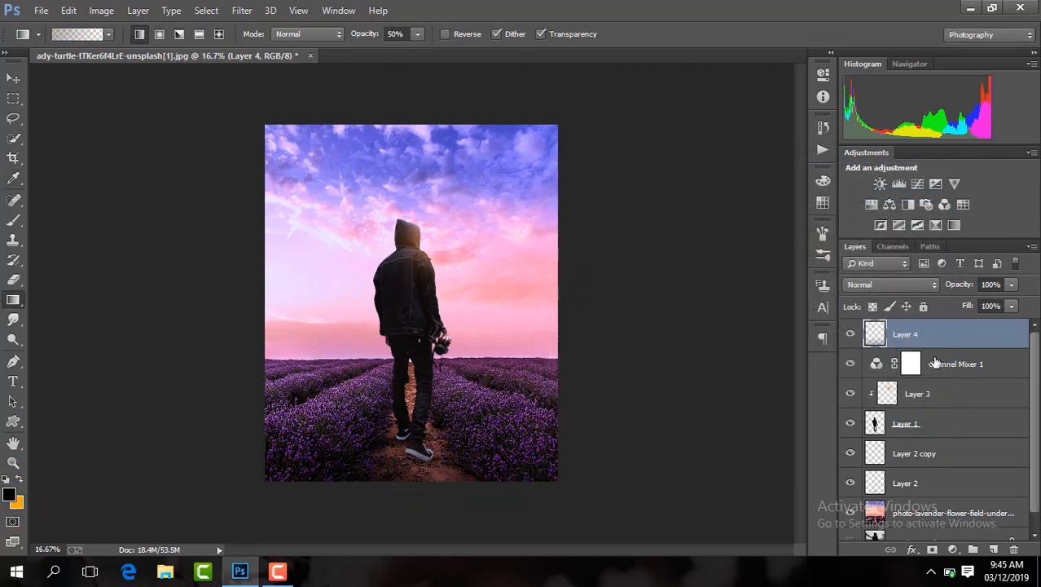
Add a new clipped layer directly above the man's layer and darken his shoes with a black-to-transparent gradient
left_click(938, 422)
left_click(994, 550)
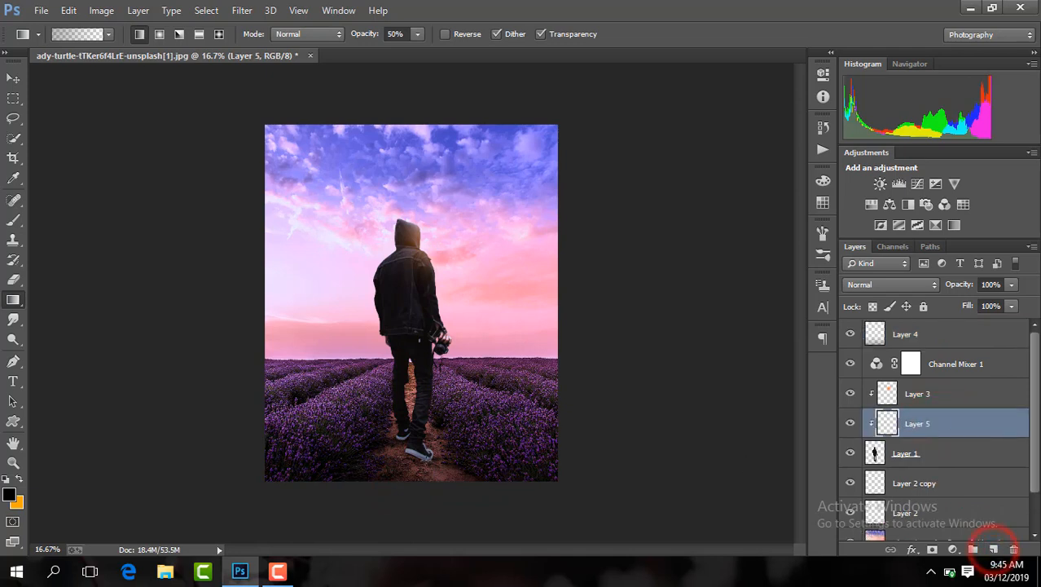
left_click_drag(421, 467, 422, 483)
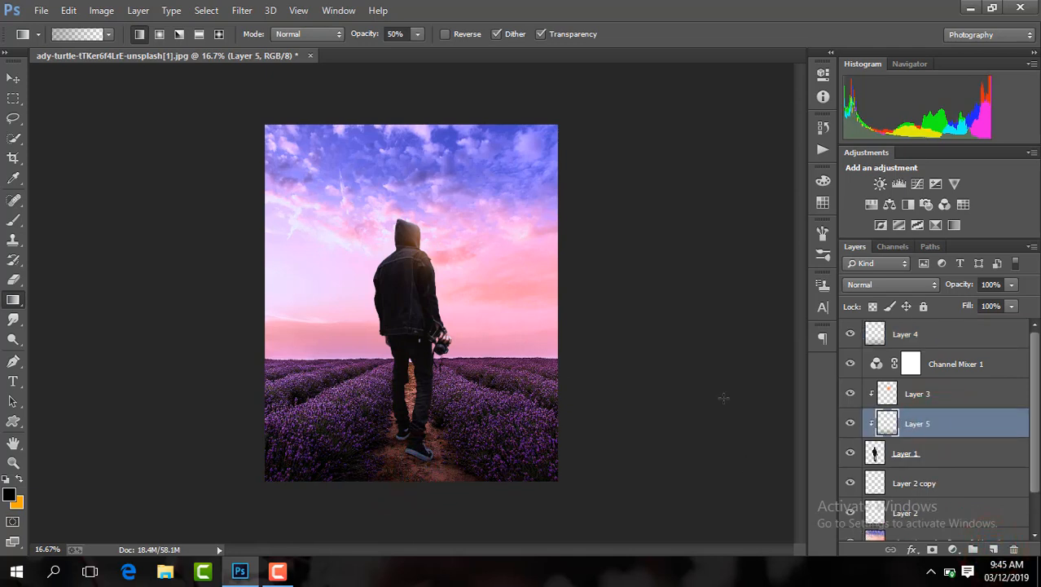
Add a Selective Color adjustment clipped to the man's layer, set Black to -6% for Blacks, and compare before and after
left_click(936, 343)
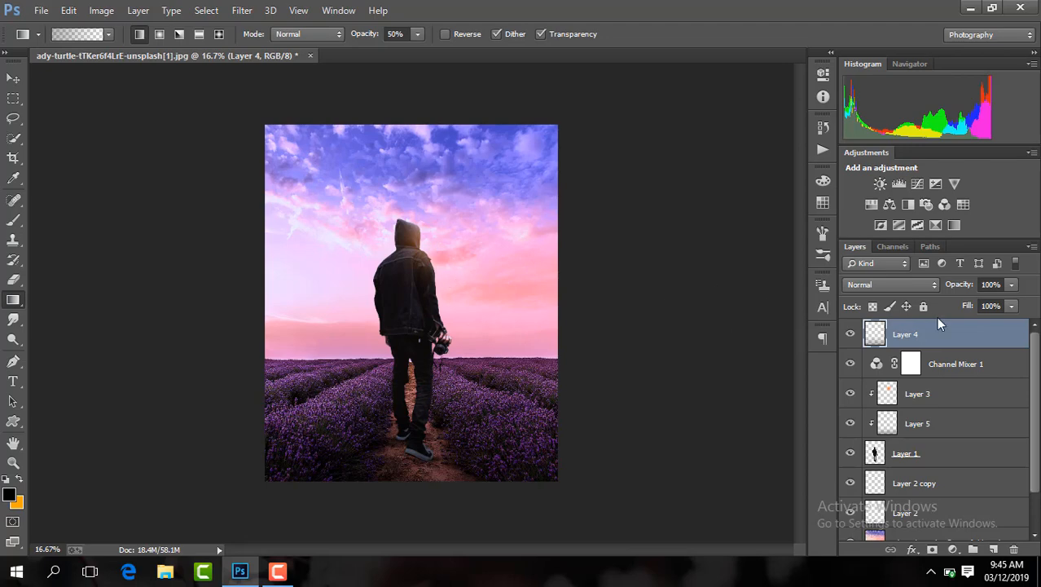
left_click(915, 461)
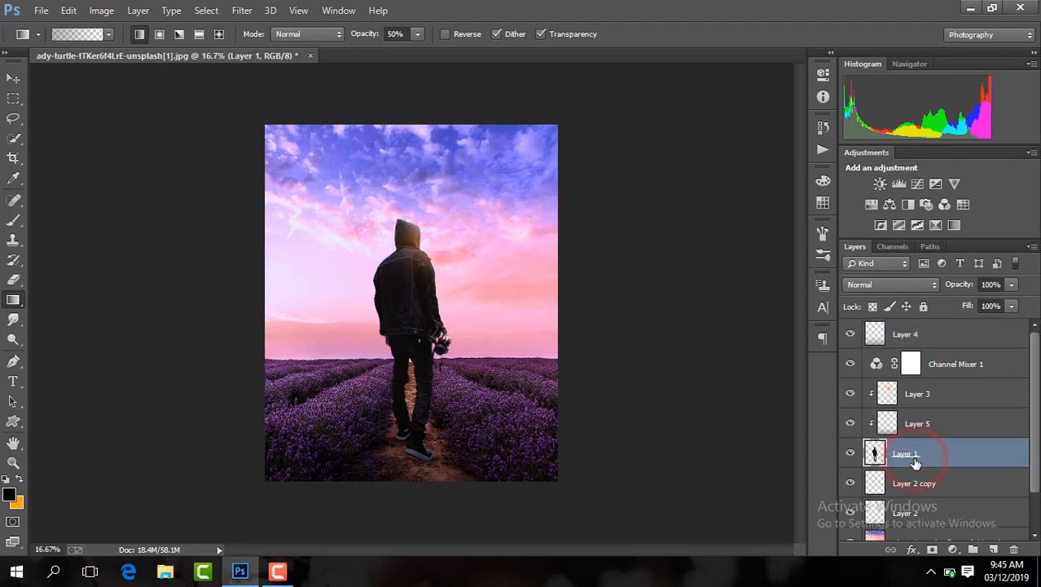
left_click(952, 548)
left_click(950, 534)
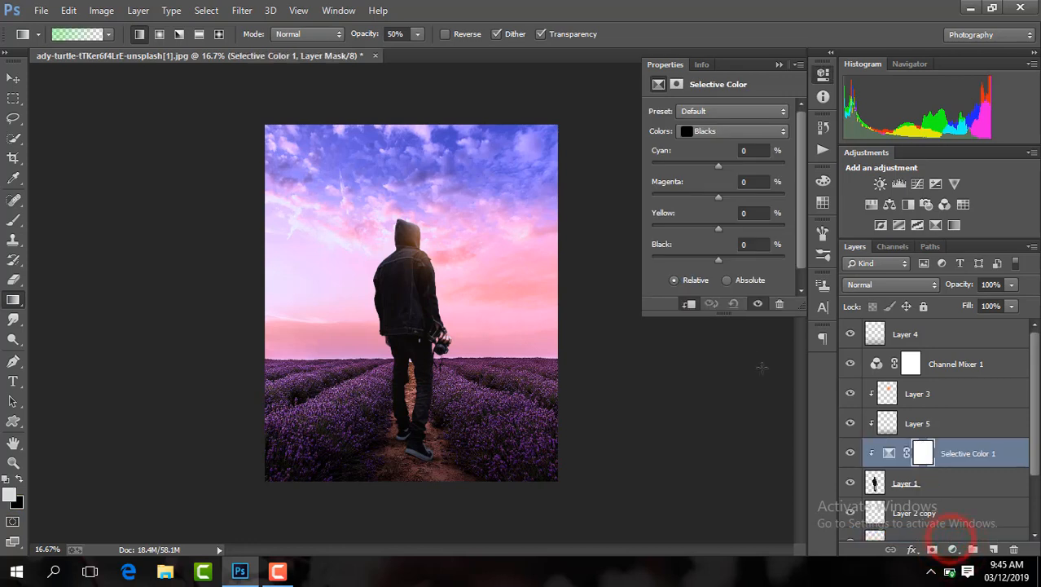
left_click_drag(716, 263, 713, 264)
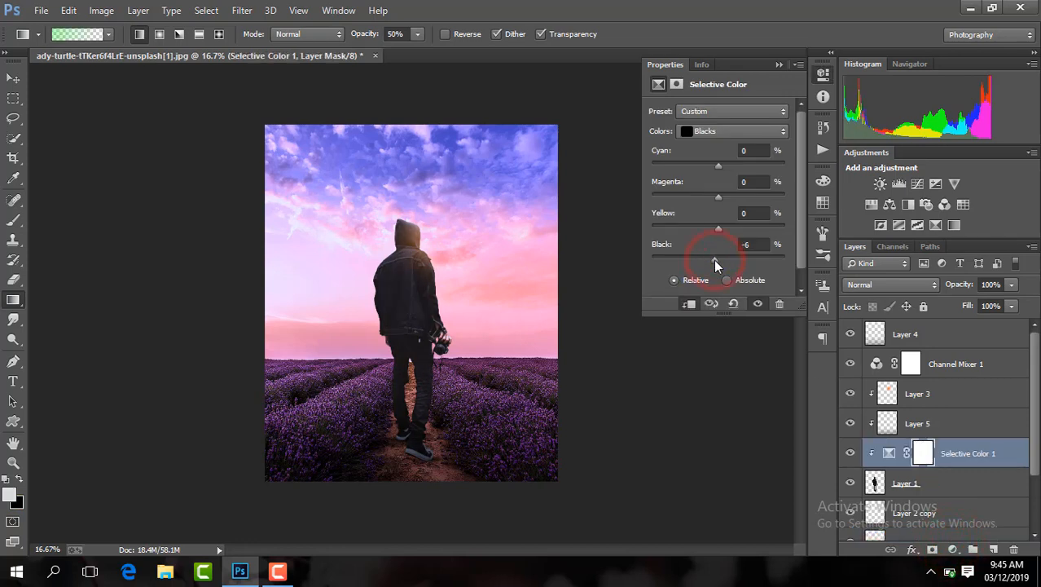
left_click(779, 65)
left_click(848, 453)
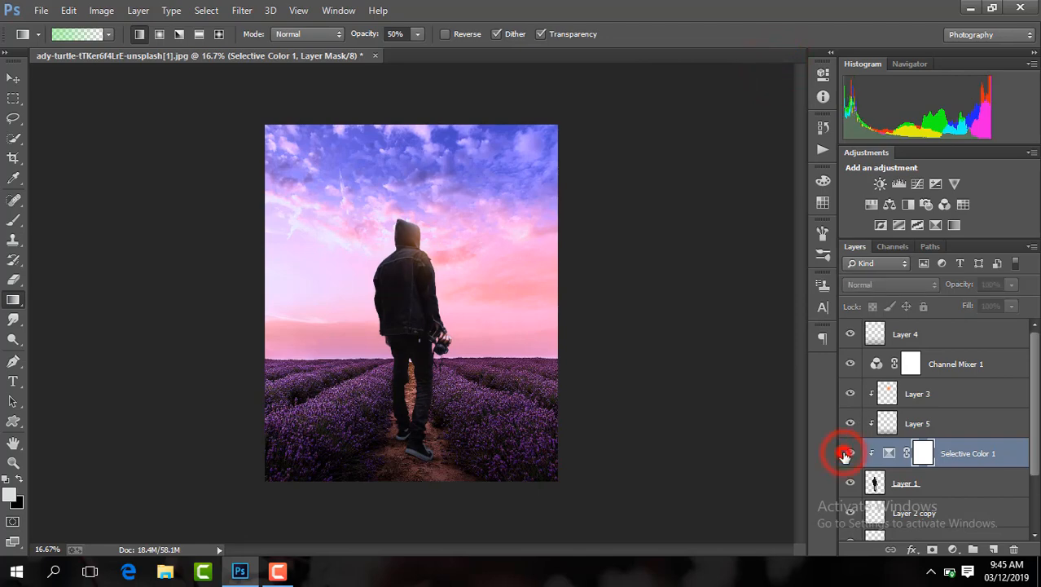
left_click(848, 453)
Examine the whole composite and the man's hood, jacket and camera up close to judge the blend
key("ctrl+minus")
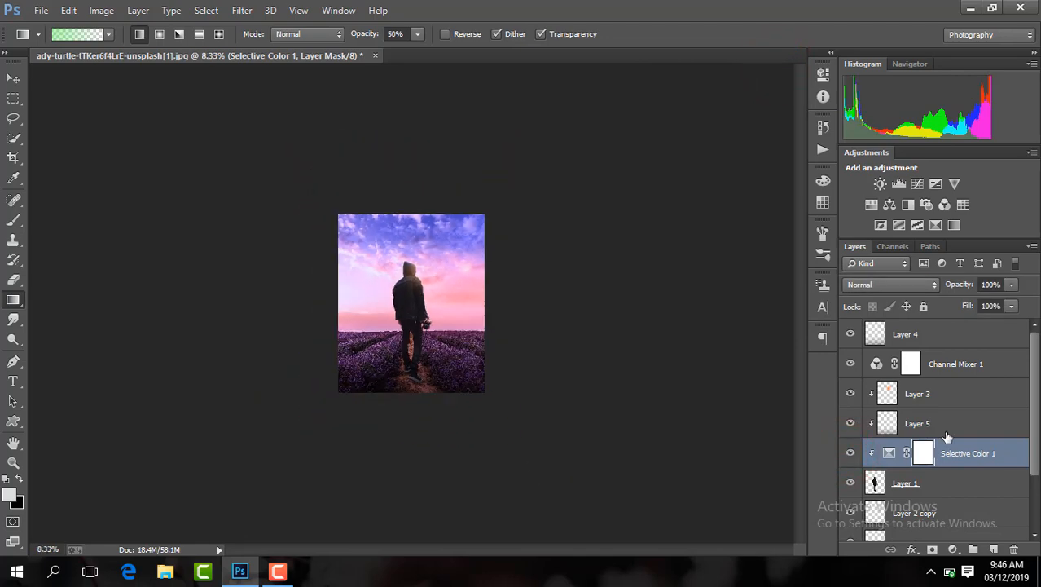
key("ctrl+plus")
key("ctrl+plus")
key("ctrl+plus")
key("ctrl+plus")
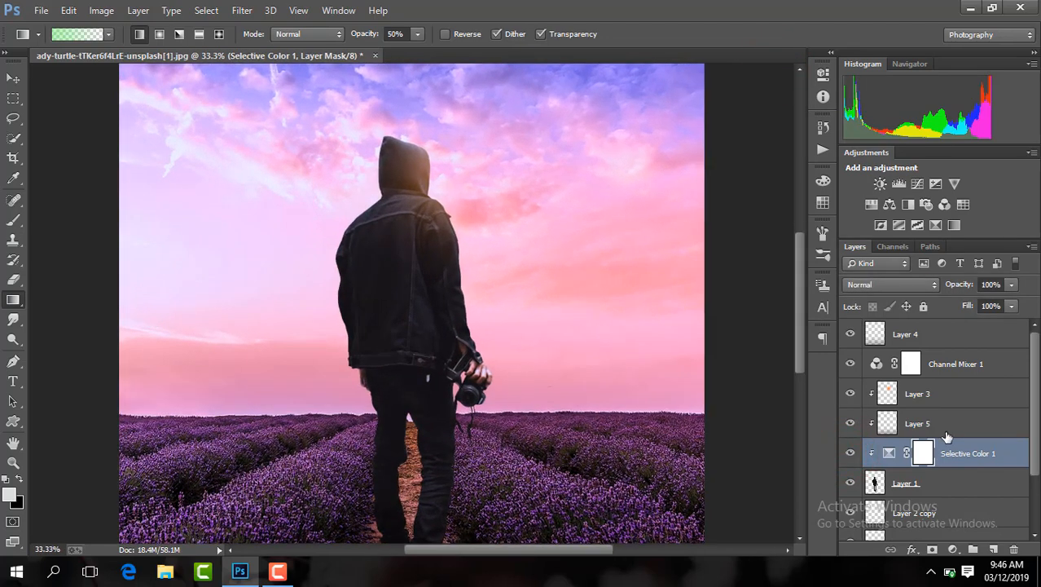
key("ctrl+minus")
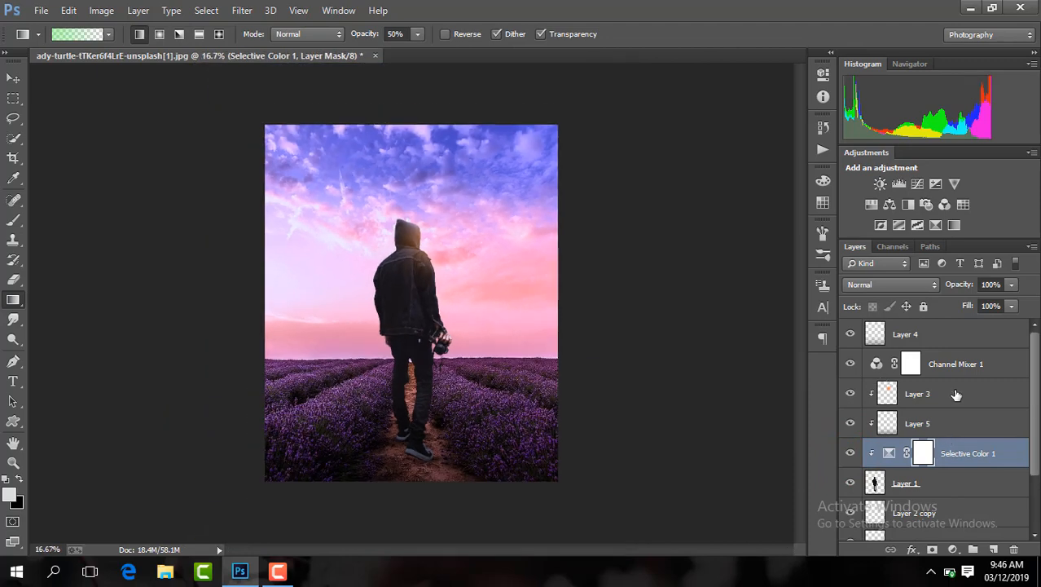
key("ctrl+plus")
key("ctrl+plus")
key("ctrl+plus")
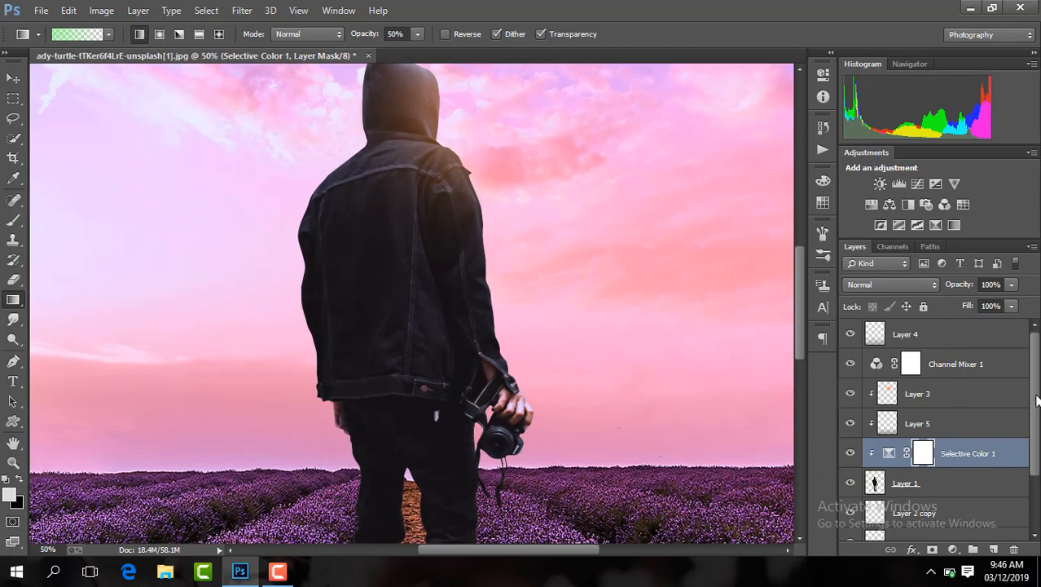
On the man's layer, brighten the upper back of his jacket with the Dodge tool on Midtones at 90% exposure
left_click_drag(1036, 399, 1036, 425)
left_click(930, 440)
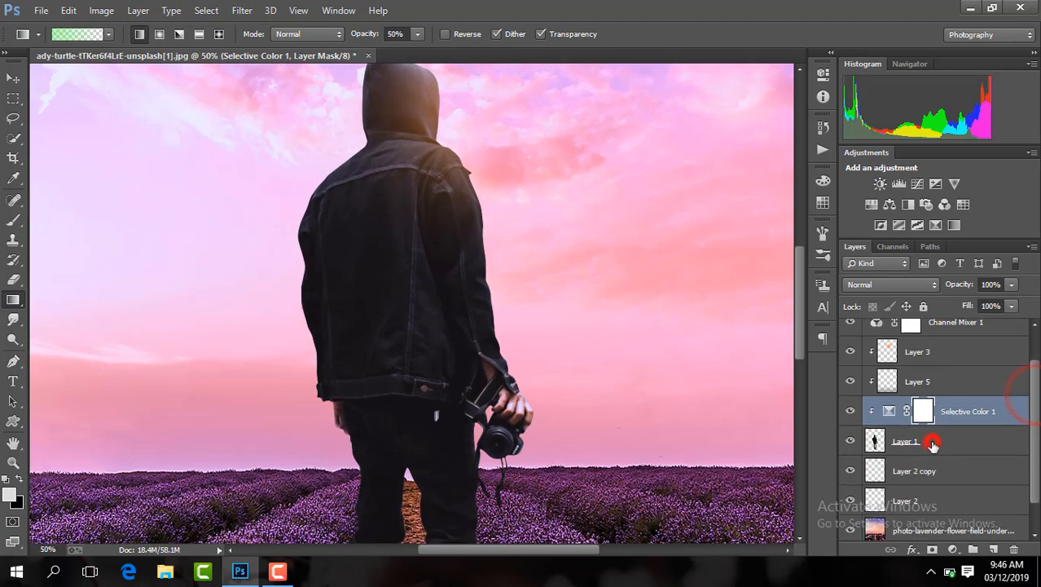
left_click(11, 347)
left_click(398, 172)
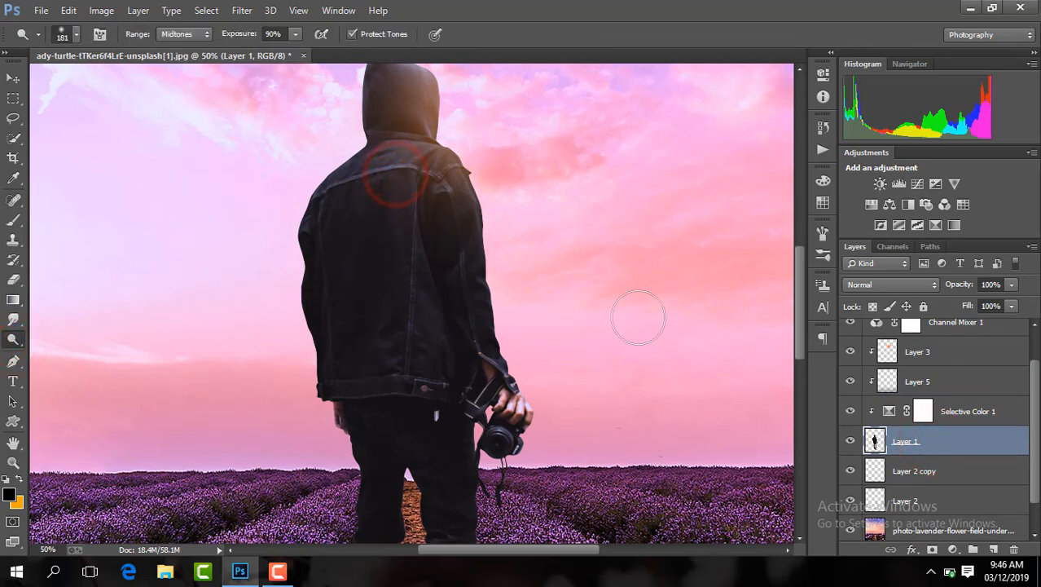
Reduce the Dodge brush to 146 px and lighten the man's trouser legs
left_click_drag(798, 304, 799, 335)
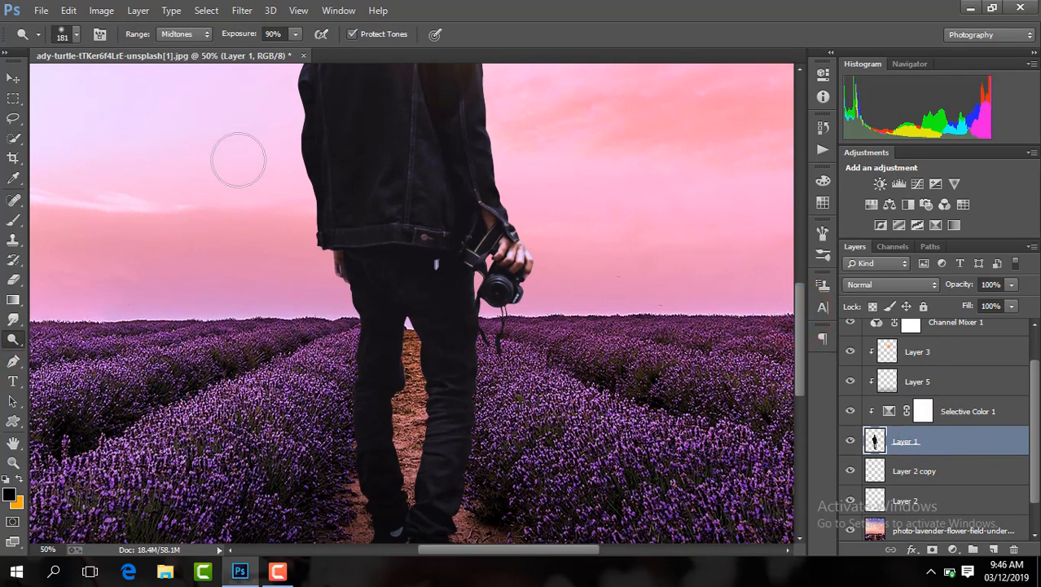
left_click(75, 35)
left_click_drag(140, 84, 136, 84)
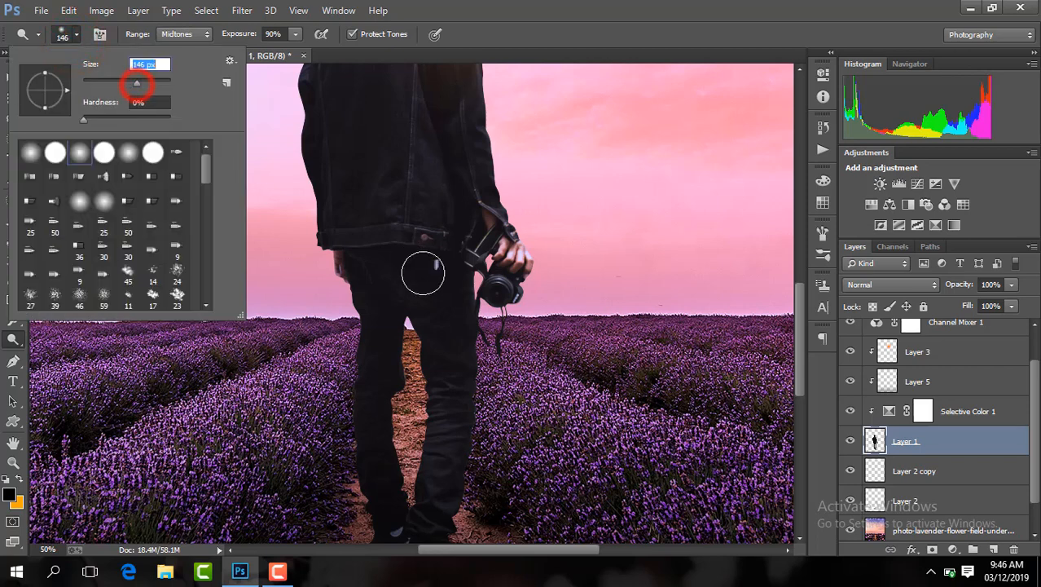
left_click(439, 282)
left_click_drag(797, 369, 798, 371)
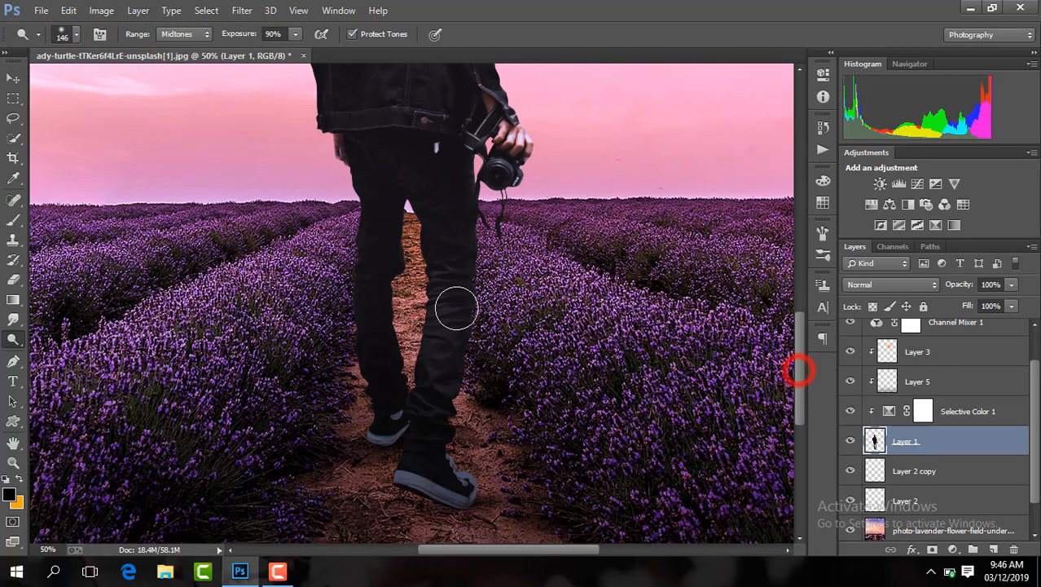
left_click(449, 283)
left_click(379, 221)
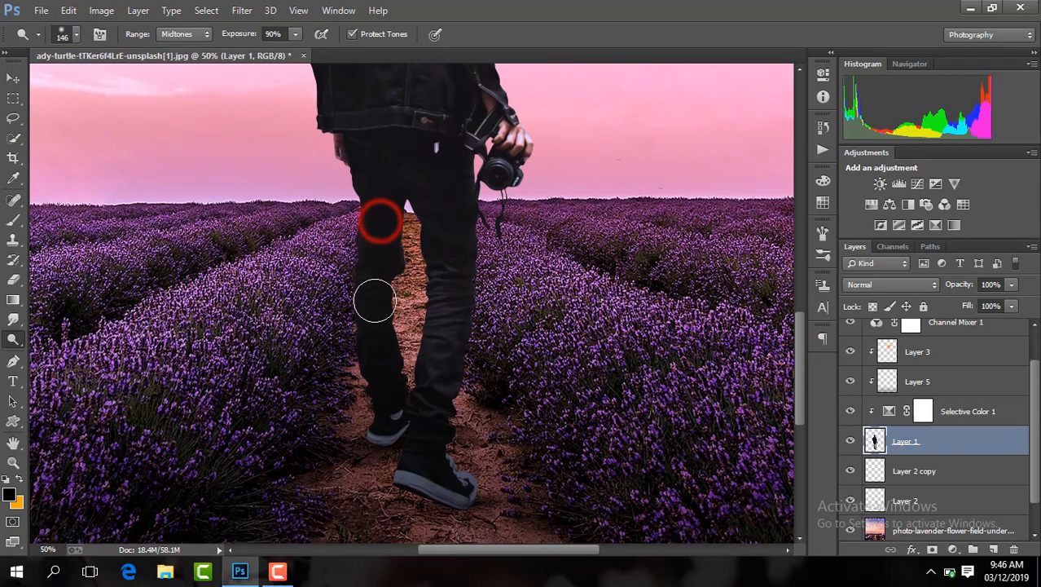
scroll(374, 301, "down", 3)
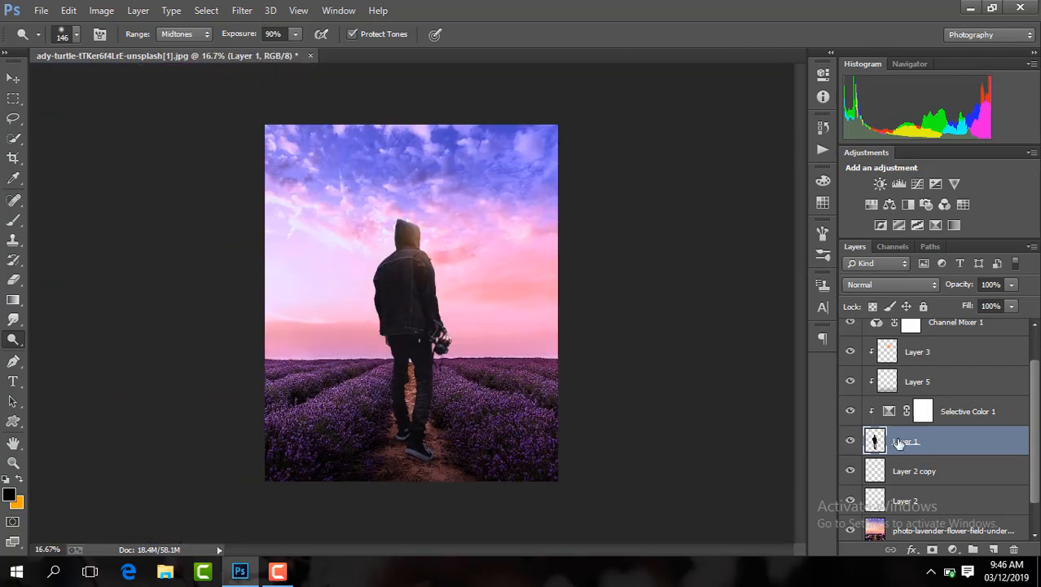
right_click(924, 441)
left_click(925, 432)
left_click(277, 574)
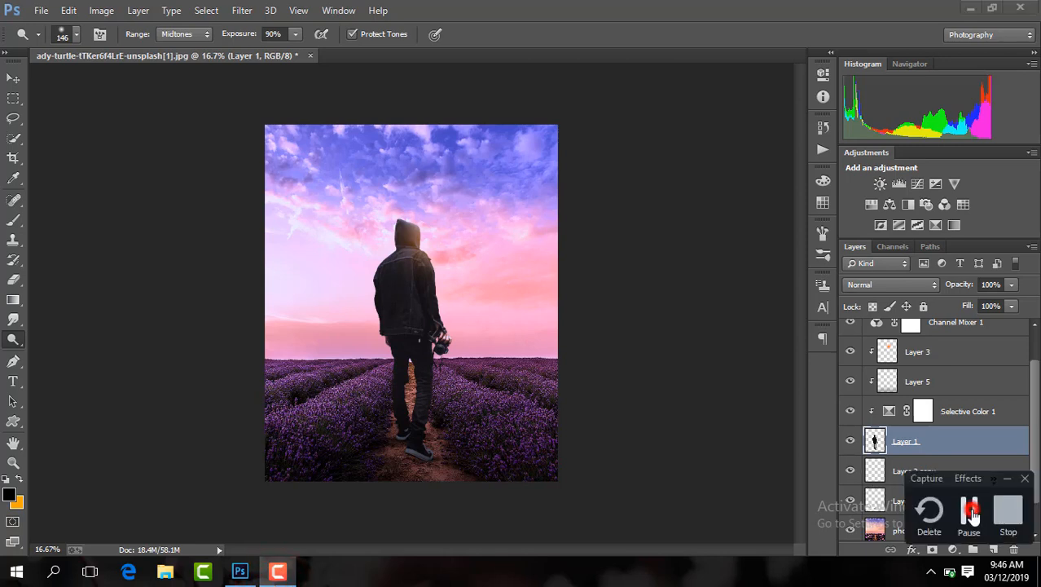
left_click(972, 512)
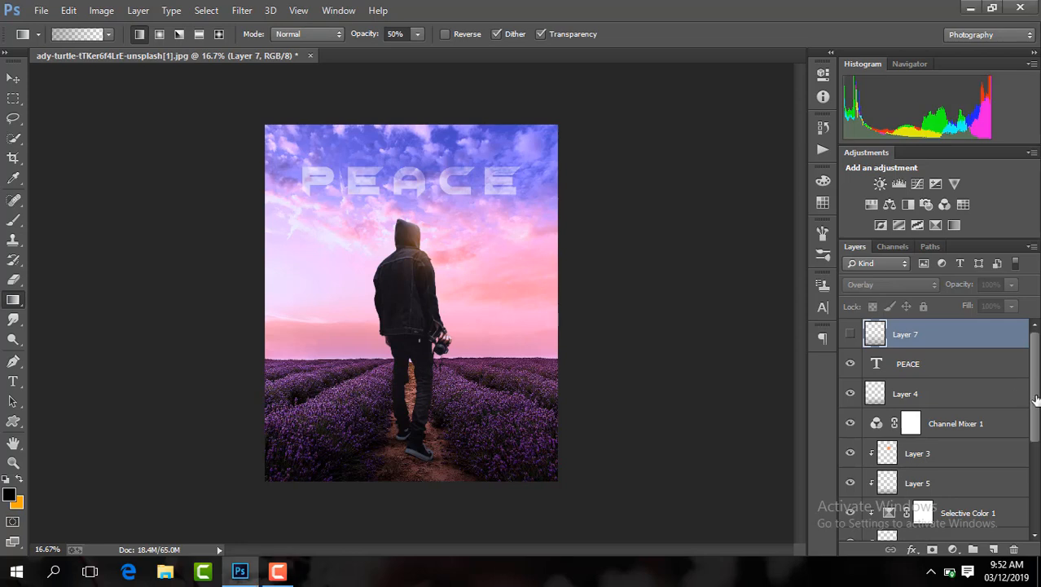
Compare the picture with and without the PEACE text layer, and make the hidden gradient layer above it visible
key("alt+bracketleft")
left_click_drag(1037, 405, 1038, 404)
left_click(850, 367)
left_click(850, 367)
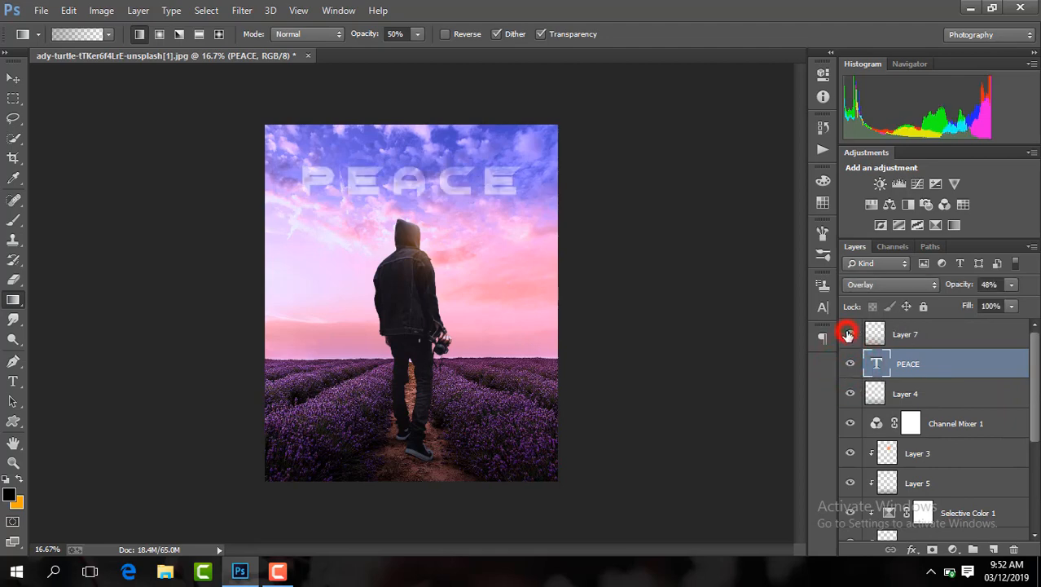
left_click(848, 334)
Add a Selective Color adjustment above Layer 7 and clip it to that layer
left_click(906, 333)
left_click(953, 548)
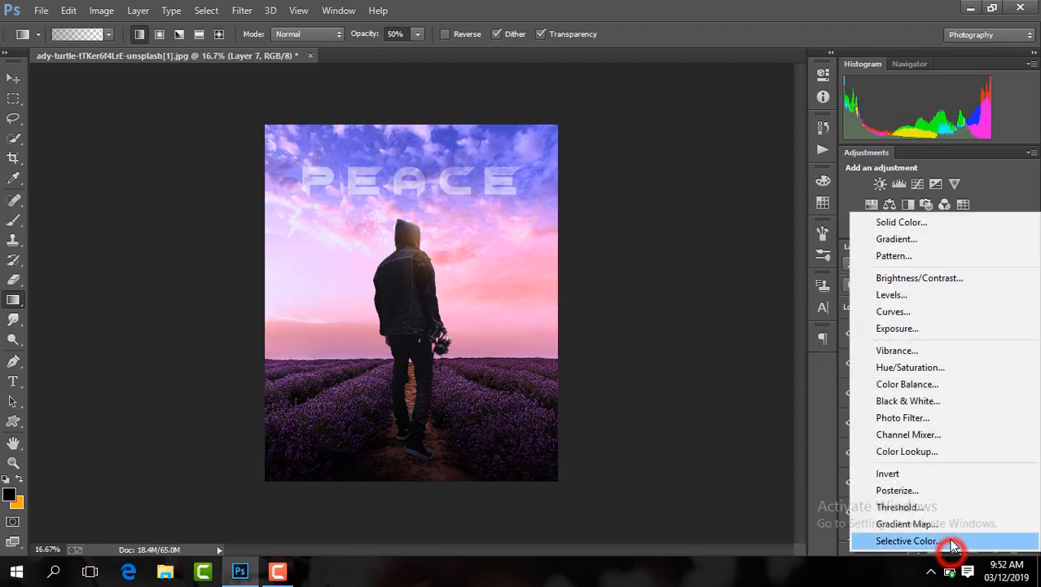
left_click(952, 544)
right_click(937, 335)
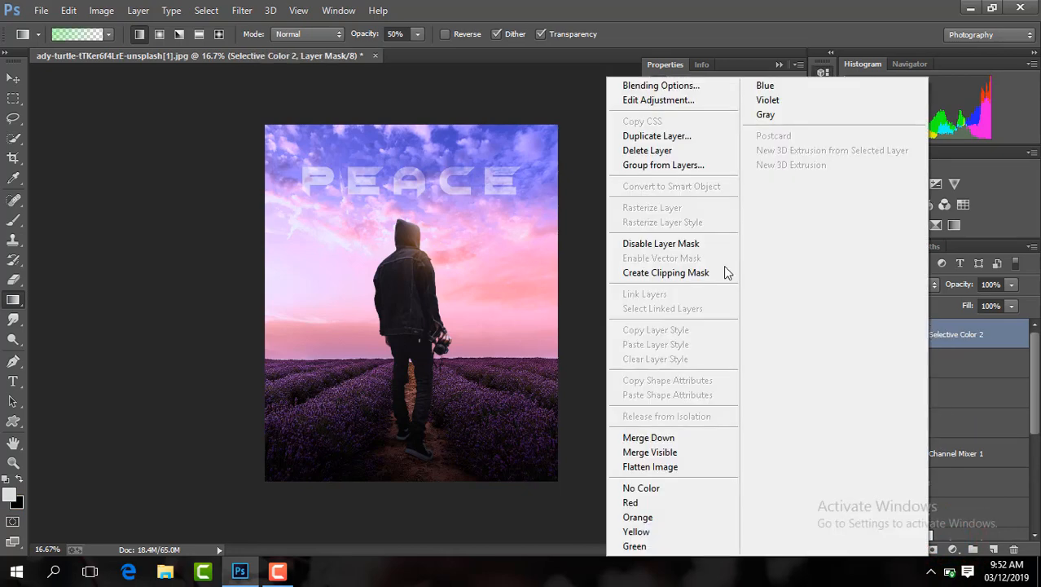
left_click(661, 272)
Set Black to -6% for Blacks in the Selective Color adjustment and merge it down into Layer 7
left_click_drag(717, 259, 717, 265)
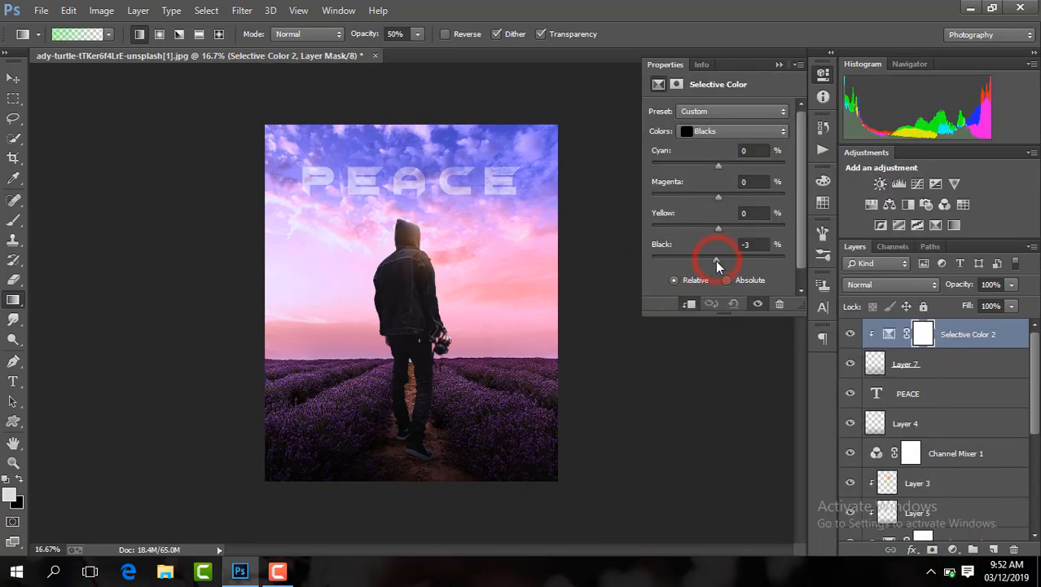
left_click(713, 261)
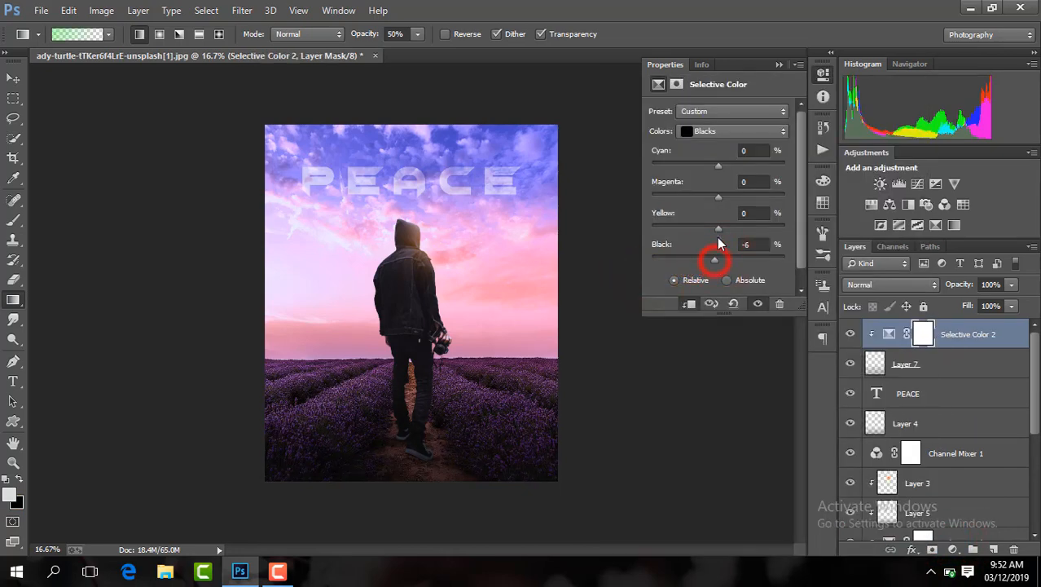
left_click(779, 65)
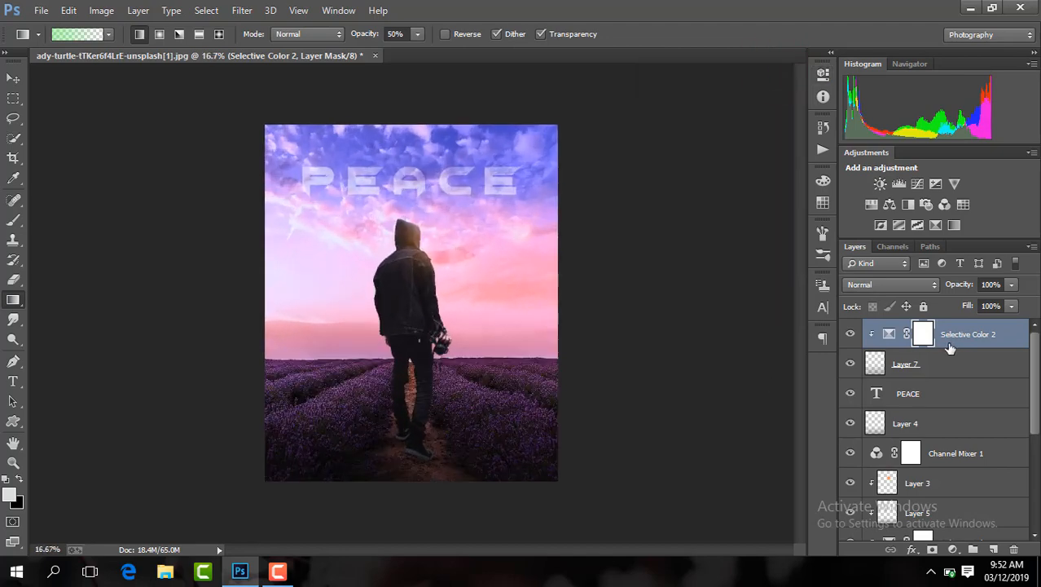
right_click(949, 348)
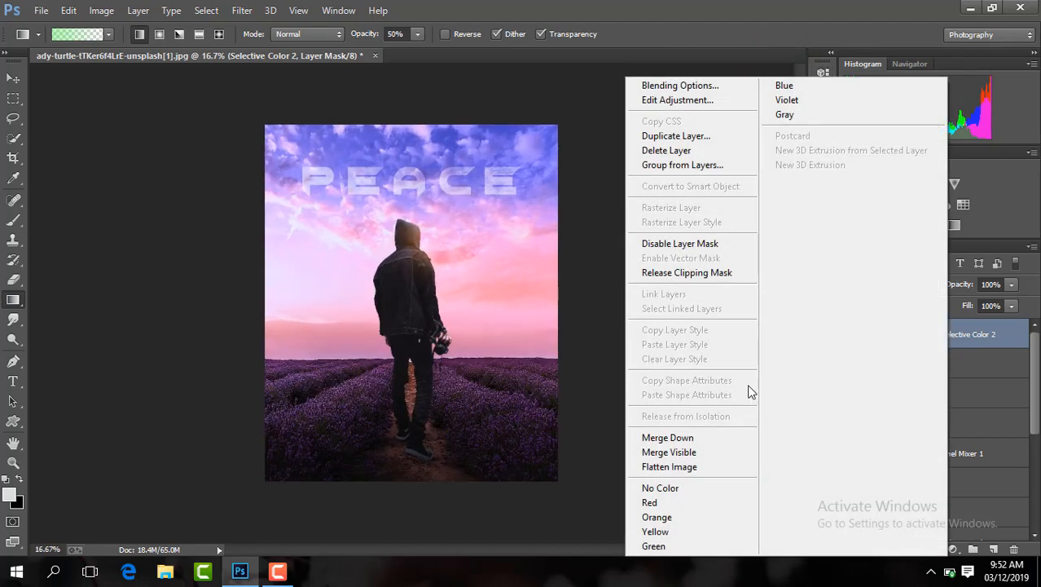
left_click(705, 441)
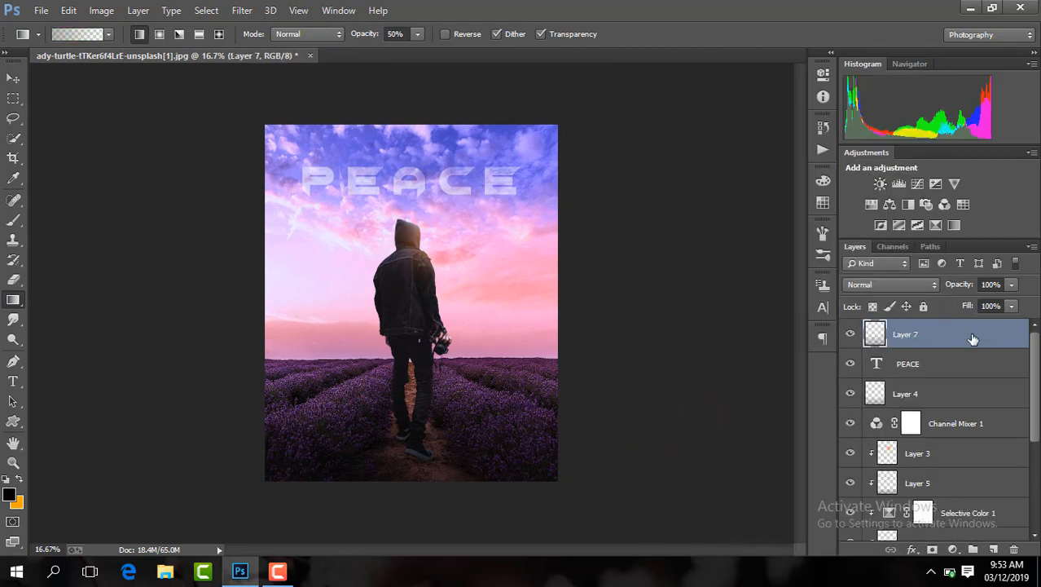